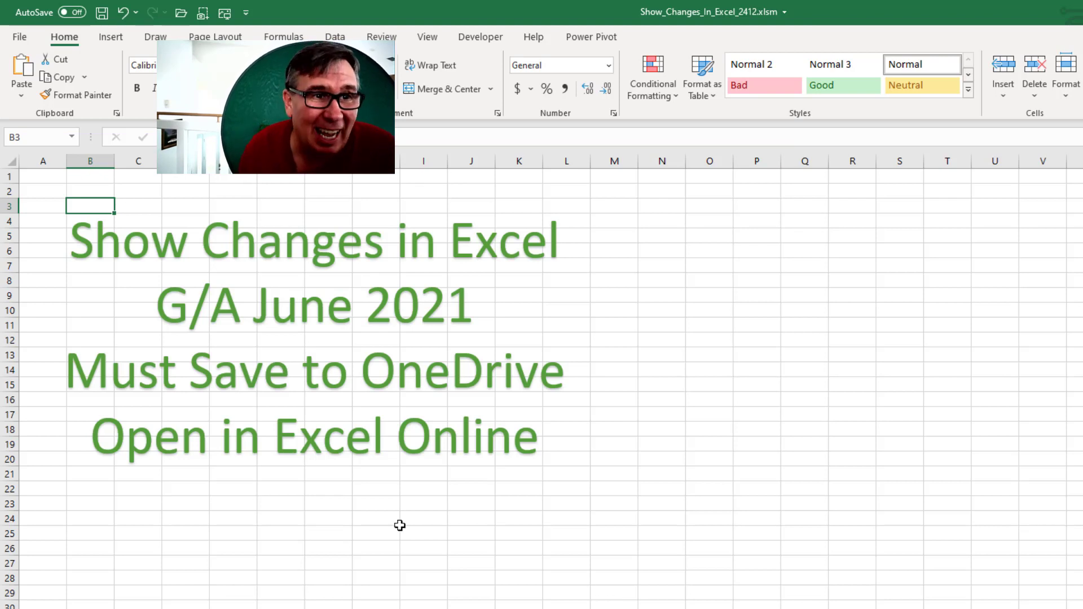
In TestTrackChanges.xlsx, enter "Today is Monday" in B14 and "Type This" in B15
{"action": "left_click", "coordinate": [426, 37]}
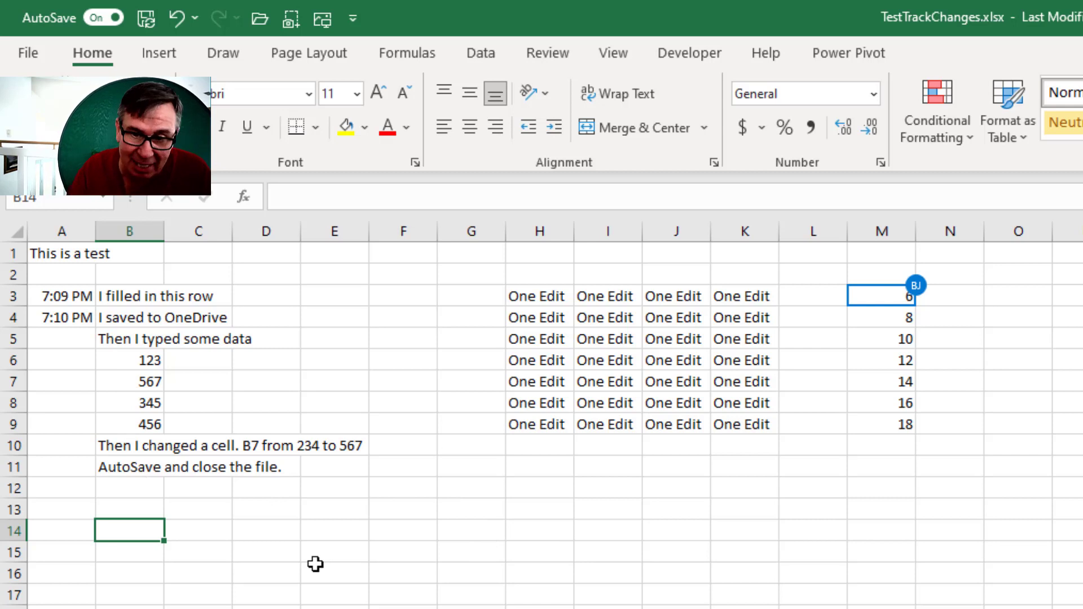
{"action": "type", "text": "Today is Monday"}
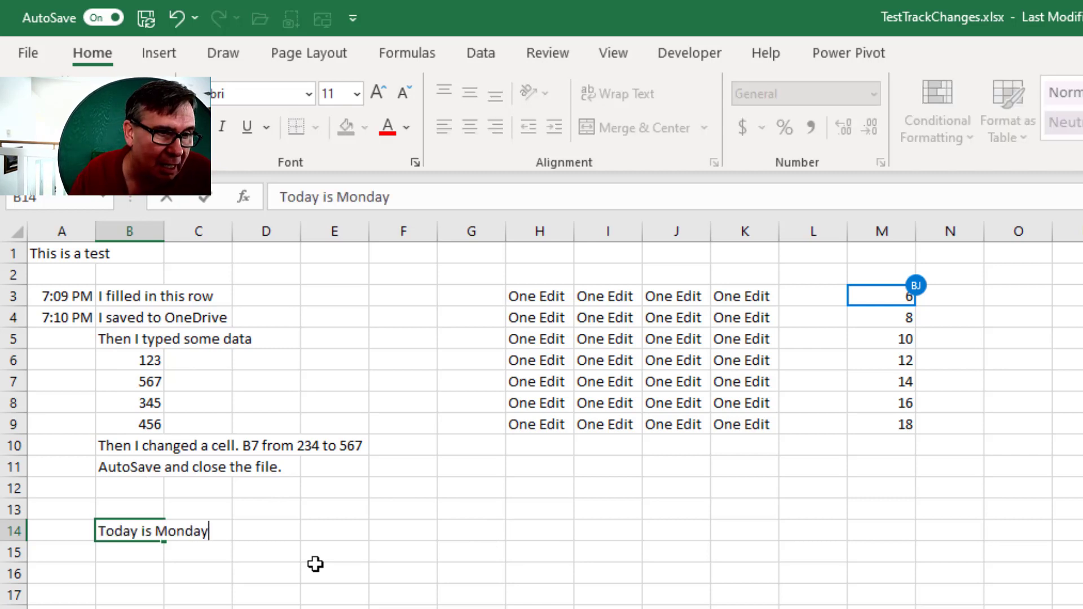
{"action": "key", "text": "Return"}
{"action": "type", "text": "Type This"}
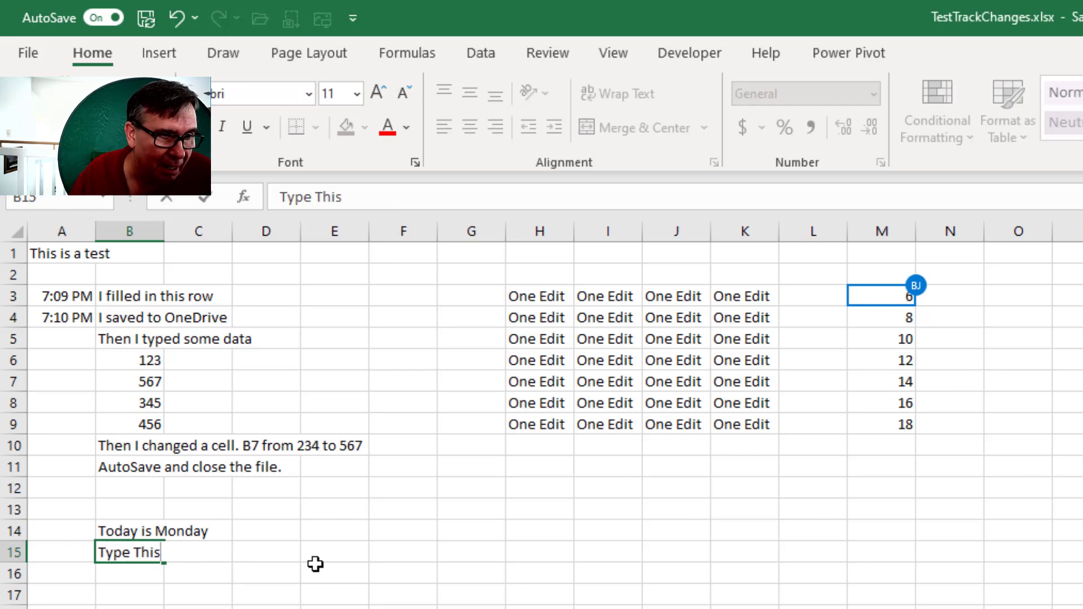
Insert the current time as a static value in cell A15
{"action": "key", "text": "Left"}
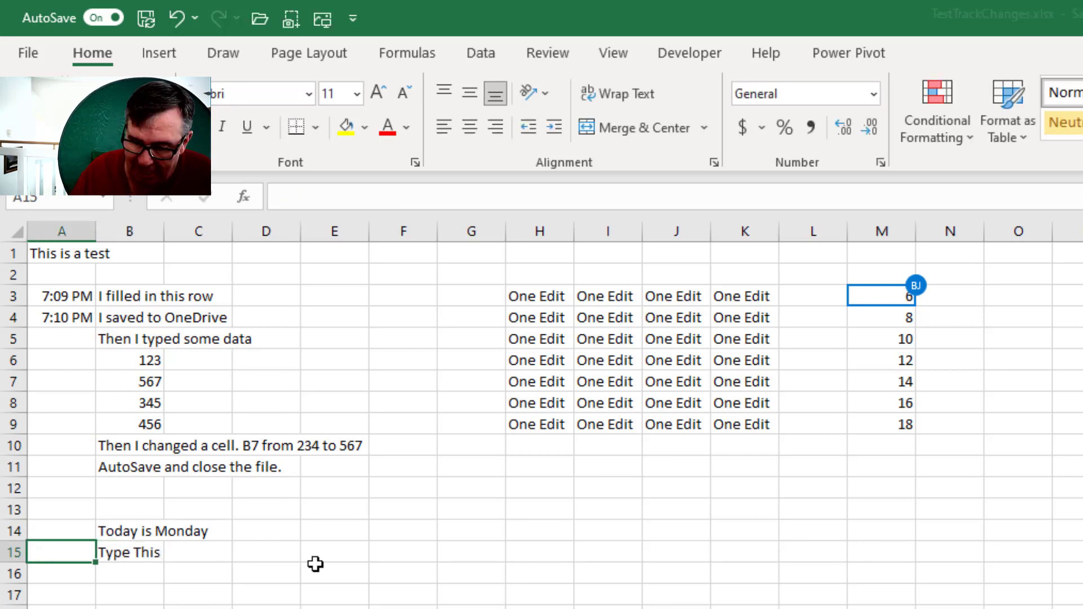
{"action": "key", "text": "ctrl+shift+semicolon"}
{"action": "key", "text": "Return"}
Fill the range E15:G19 with the formula =ROW()*COLUMN() in a single entry
{"action": "key", "text": "Right"}
{"action": "key", "text": "Right"}
{"action": "key", "text": "Right"}
{"action": "key", "text": "Right"}
{"action": "key", "text": "Up"}
{"action": "key", "text": "shift+Down"}
{"action": "key", "text": "shift+Down"}
{"action": "key", "text": "shift+Down"}
{"action": "key", "text": "shift+Right"}
{"action": "key", "text": "shift+Right"}
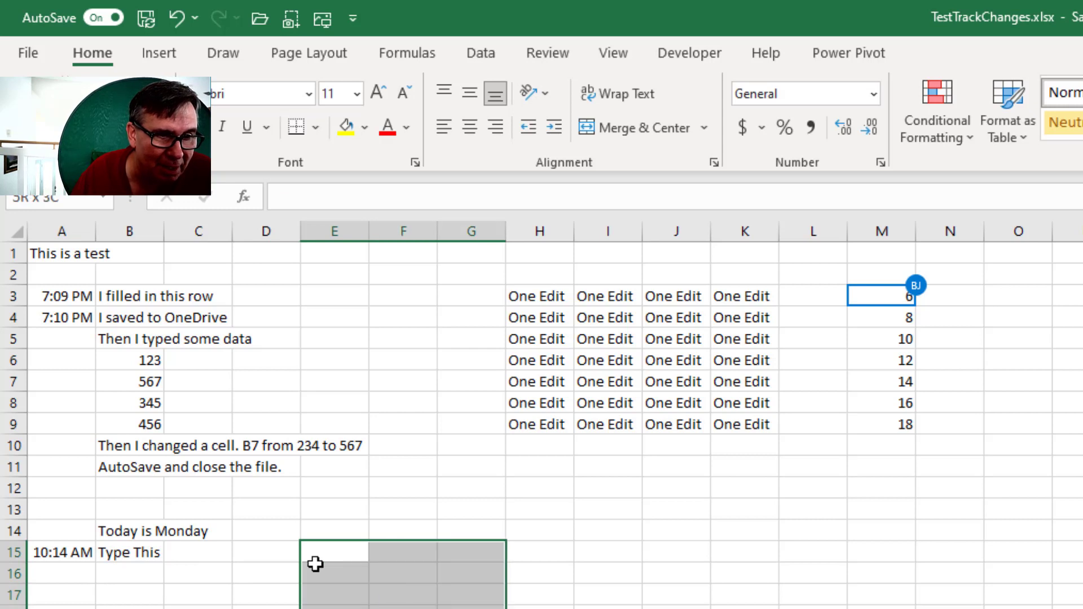
{"action": "type", "text": "=row()"}
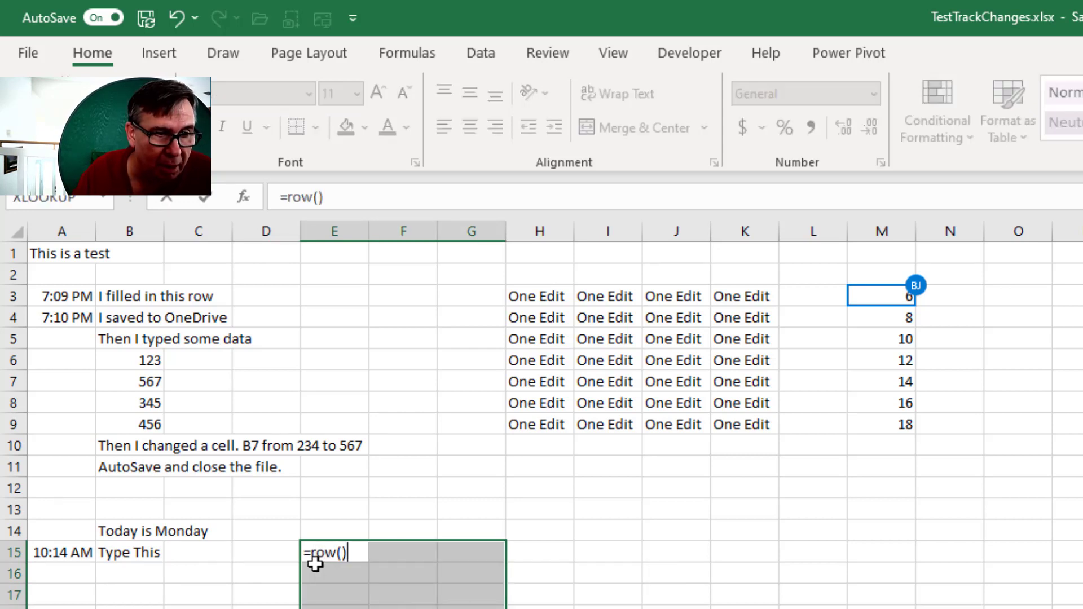
{"action": "type", "text": "*Columh"}
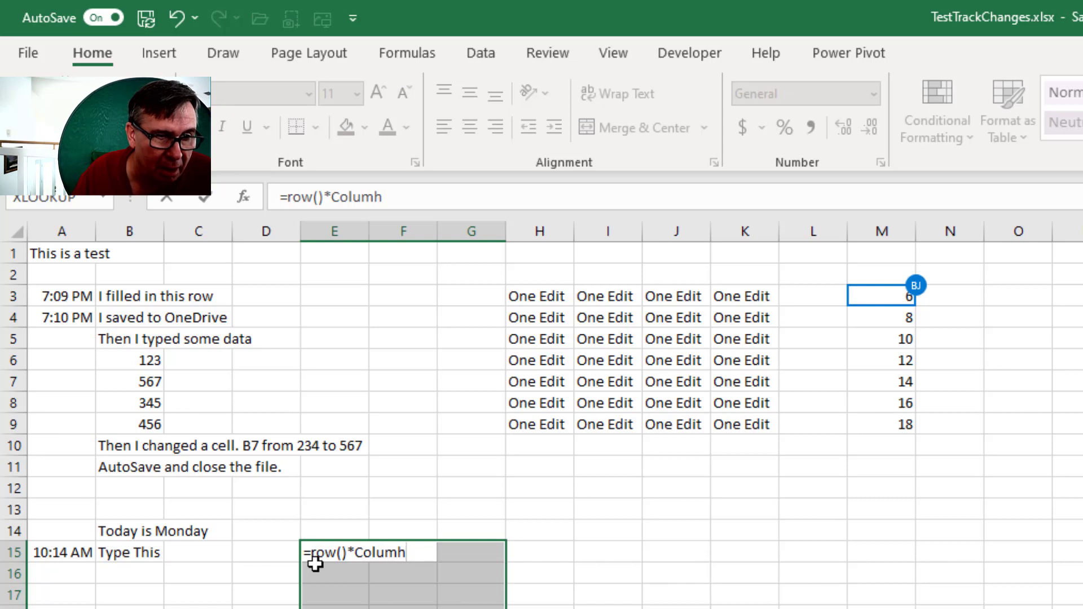
{"action": "key", "text": "BackSpace"}
{"action": "type", "text": "n()"}
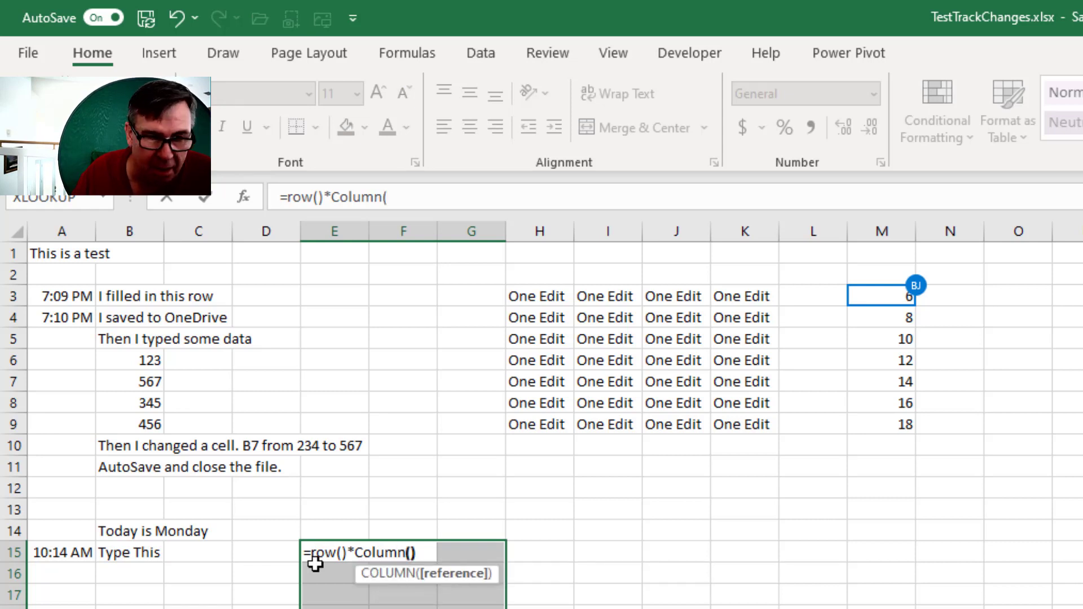
{"action": "key", "text": "ctrl+Return"}
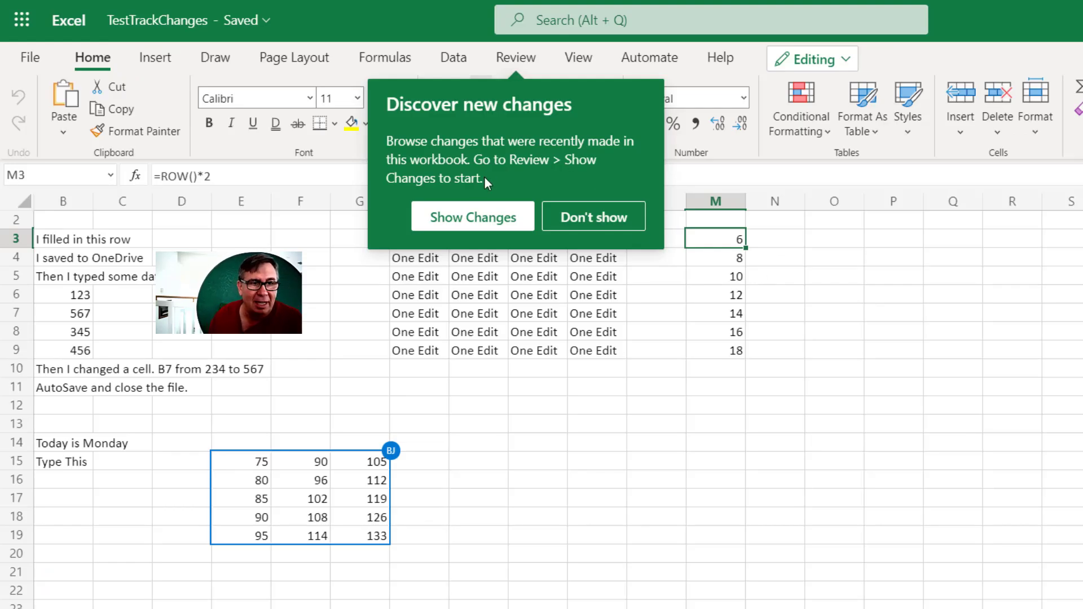
Show the changes made in TestTrackChanges in Excel for the web and go to the E15:G19 edit
{"action": "left_click", "coordinate": [508, 56]}
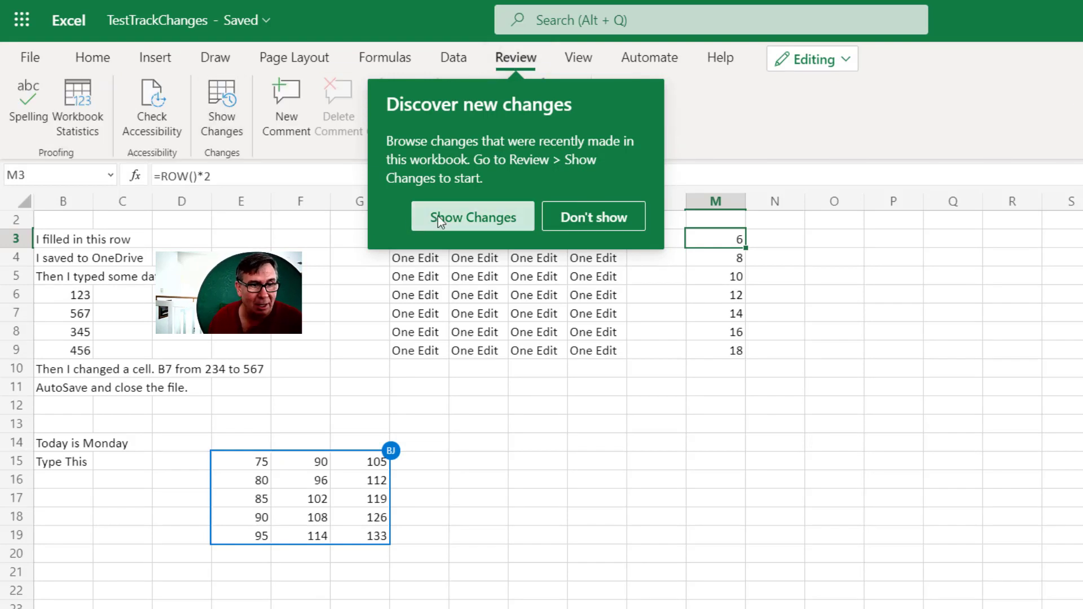
{"action": "left_click", "coordinate": [455, 218]}
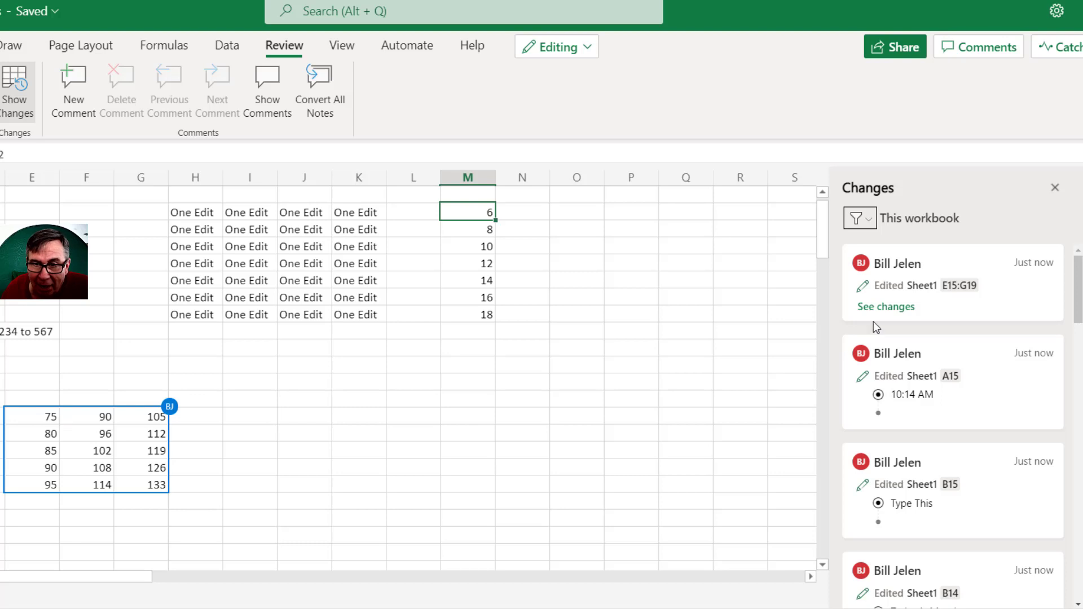
{"action": "left_click", "coordinate": [885, 308]}
{"action": "scroll", "coordinate": [960, 398], "scroll_direction": "down", "scroll_amount": 5}
{"action": "left_click", "coordinate": [908, 307]}
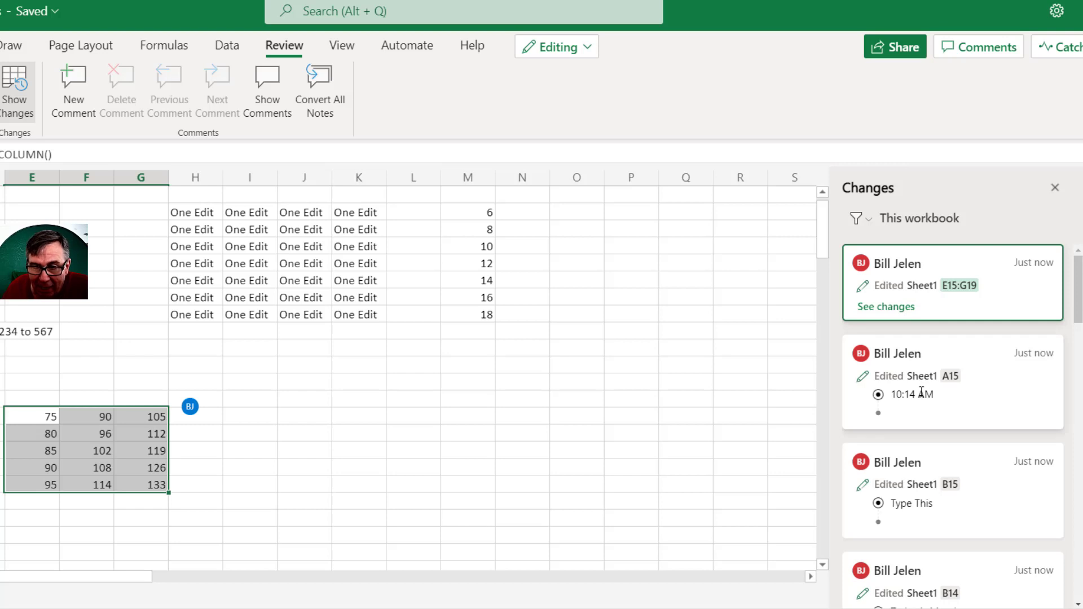
Review the individual change entries for cells A15, B15, B14, A4 and B4, down to the oldest ones
{"action": "left_click", "coordinate": [969, 387]}
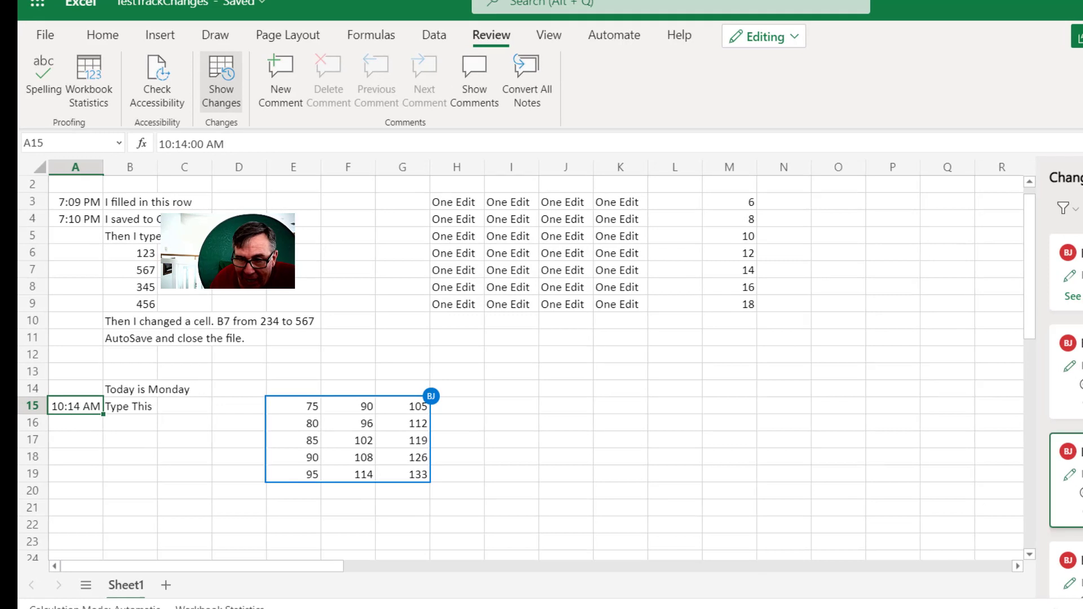
{"action": "left_click", "coordinate": [1078, 517]}
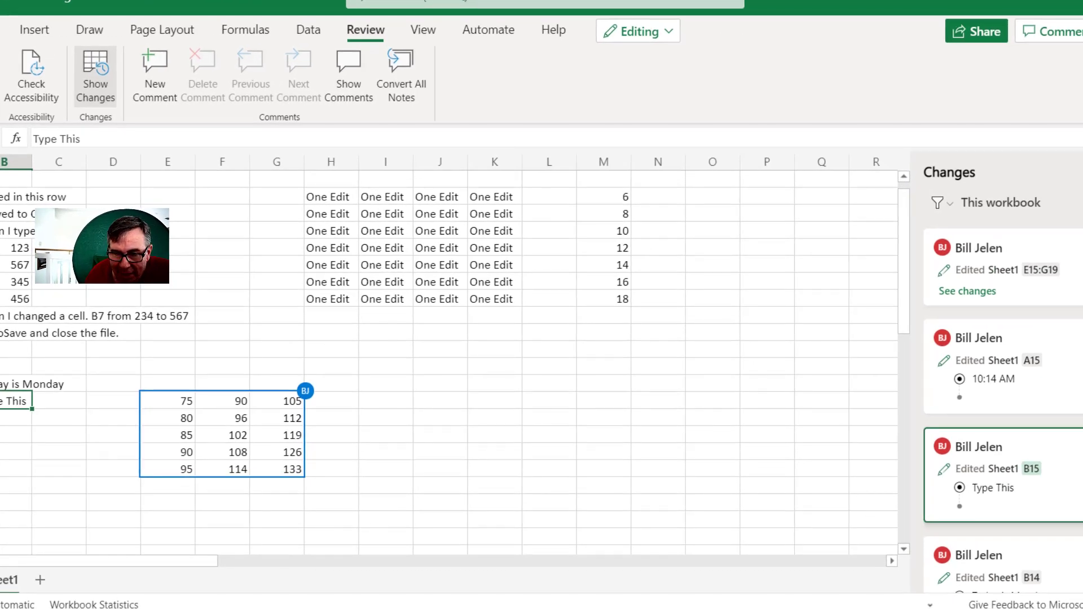
{"action": "left_click", "coordinate": [1050, 546]}
{"action": "scroll", "coordinate": [1048, 526], "scroll_direction": "down", "scroll_amount": 12}
{"action": "scroll", "coordinate": [1067, 534], "scroll_direction": "down", "scroll_amount": 5}
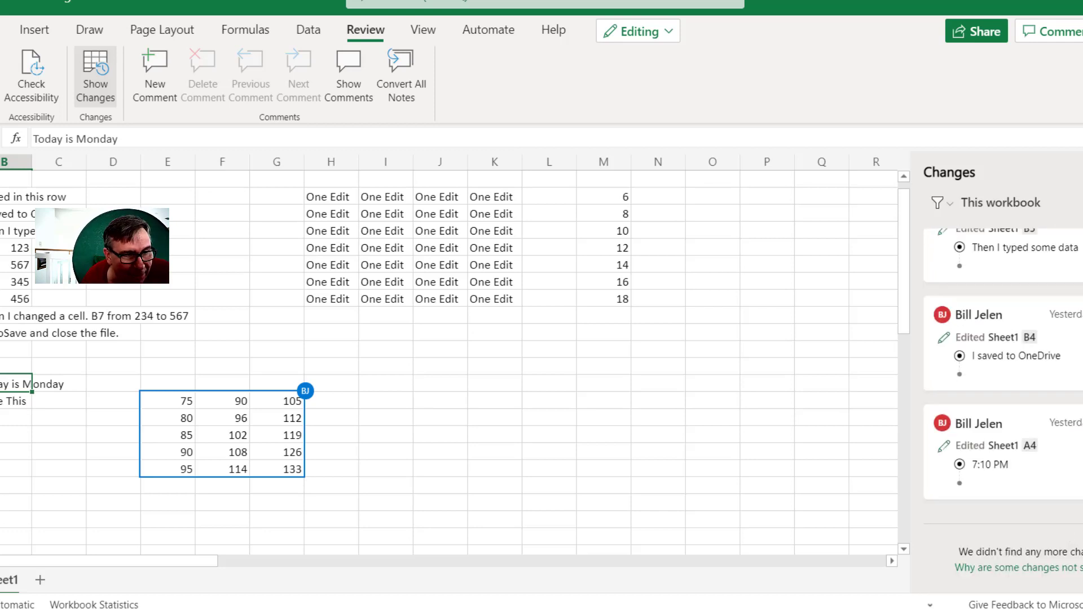
{"action": "left_click", "coordinate": [1036, 465]}
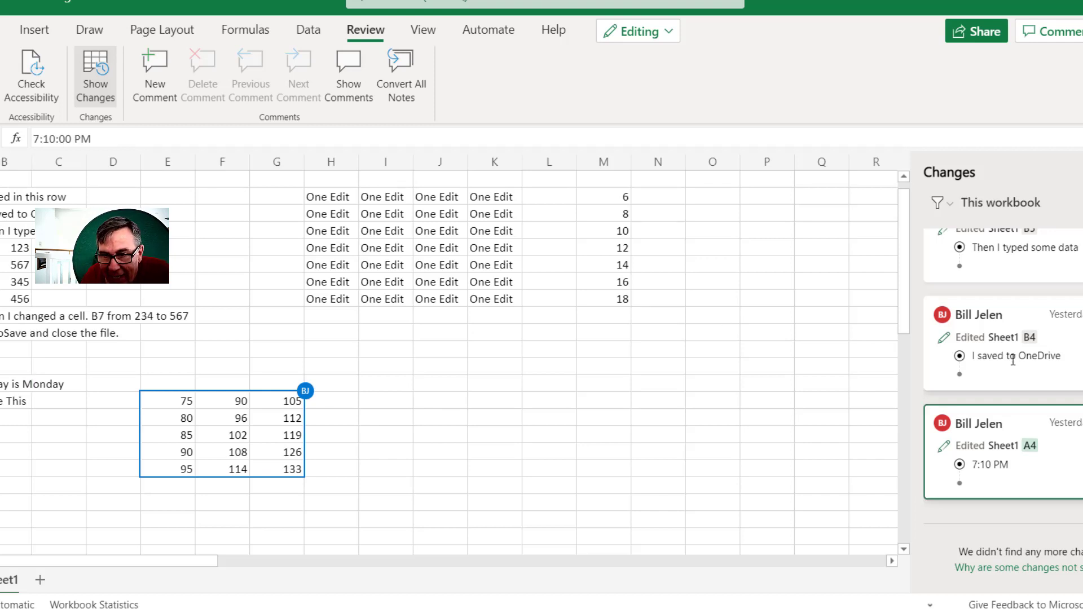
{"action": "key", "text": "Right"}
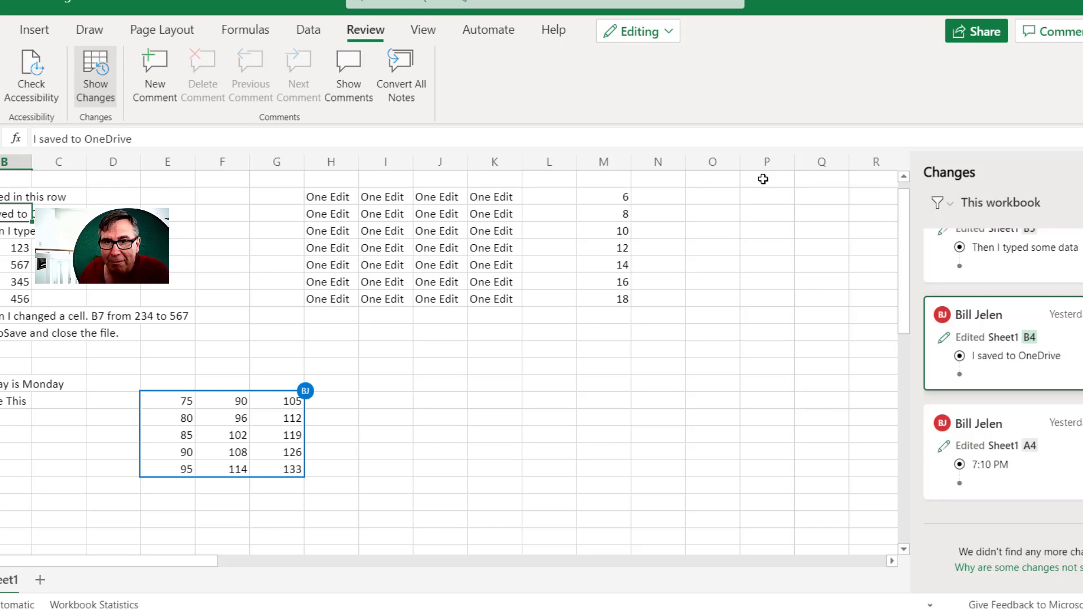
{"action": "left_click", "coordinate": [953, 210]}
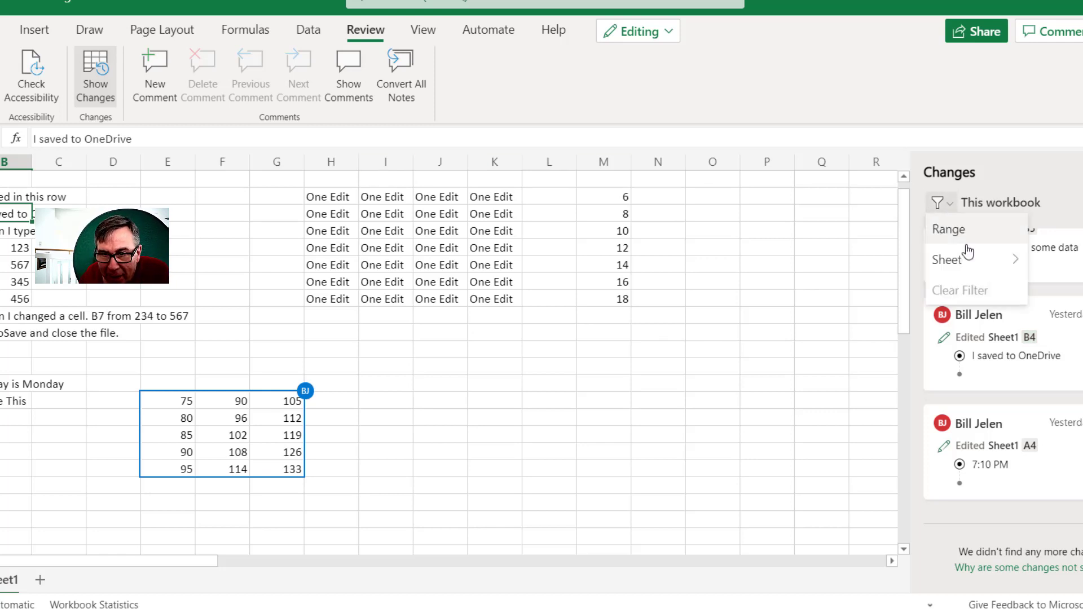
{"action": "mouse_move", "coordinate": [966, 261]}
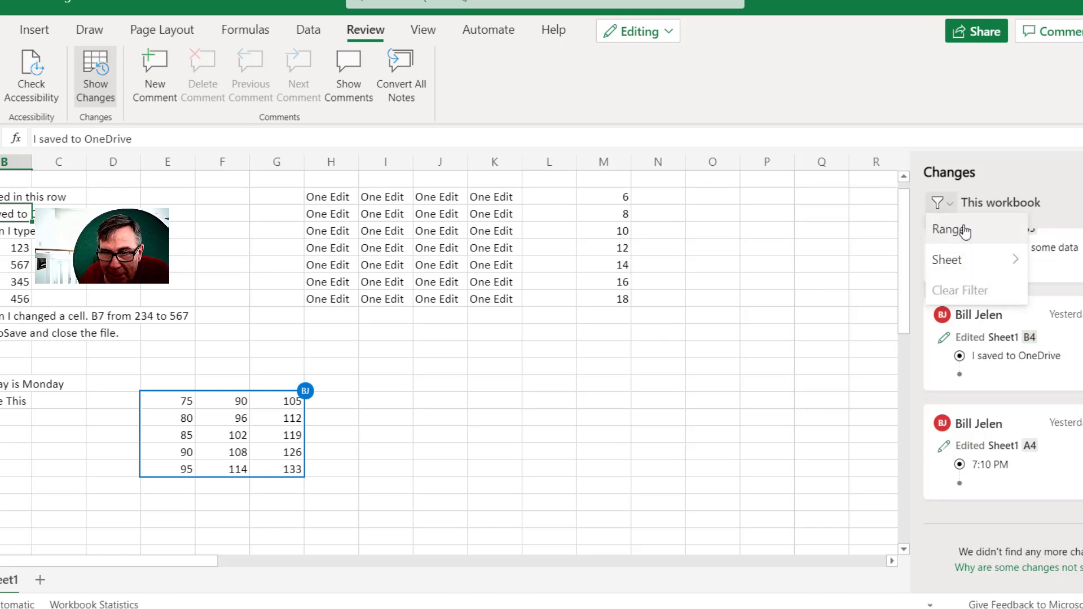
{"action": "left_click", "coordinate": [1061, 210]}
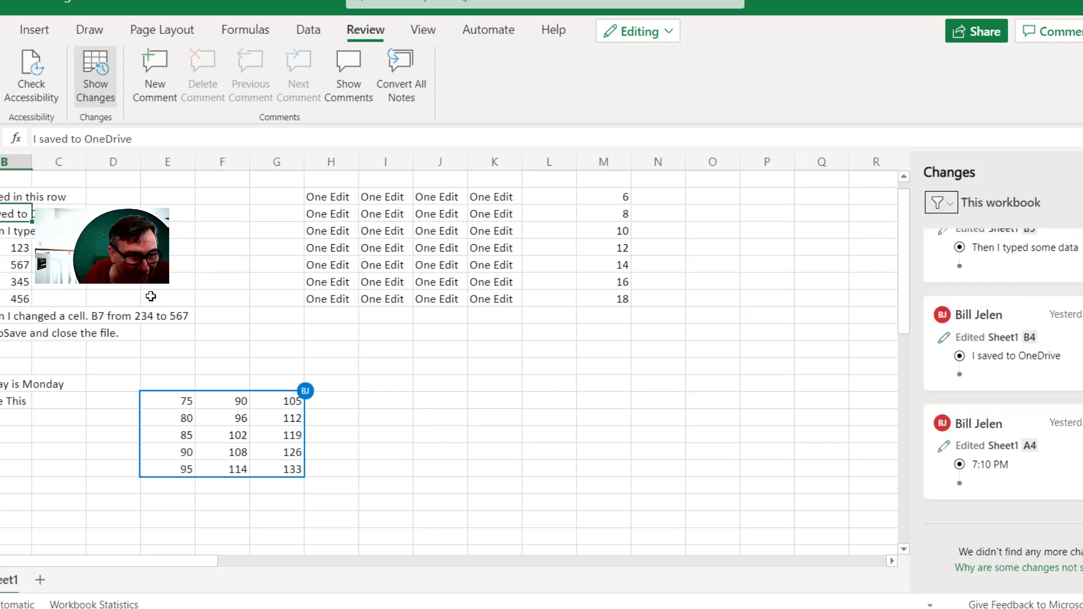
Show only the changes made to cell B8
{"action": "left_click", "coordinate": [313, 237]}
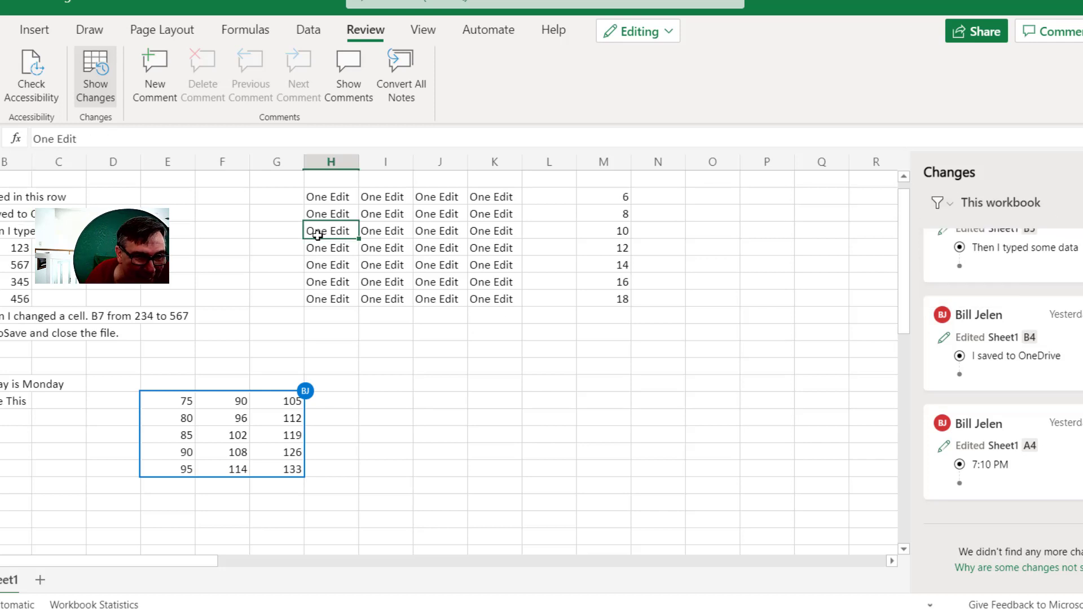
{"action": "left_click", "coordinate": [621, 265]}
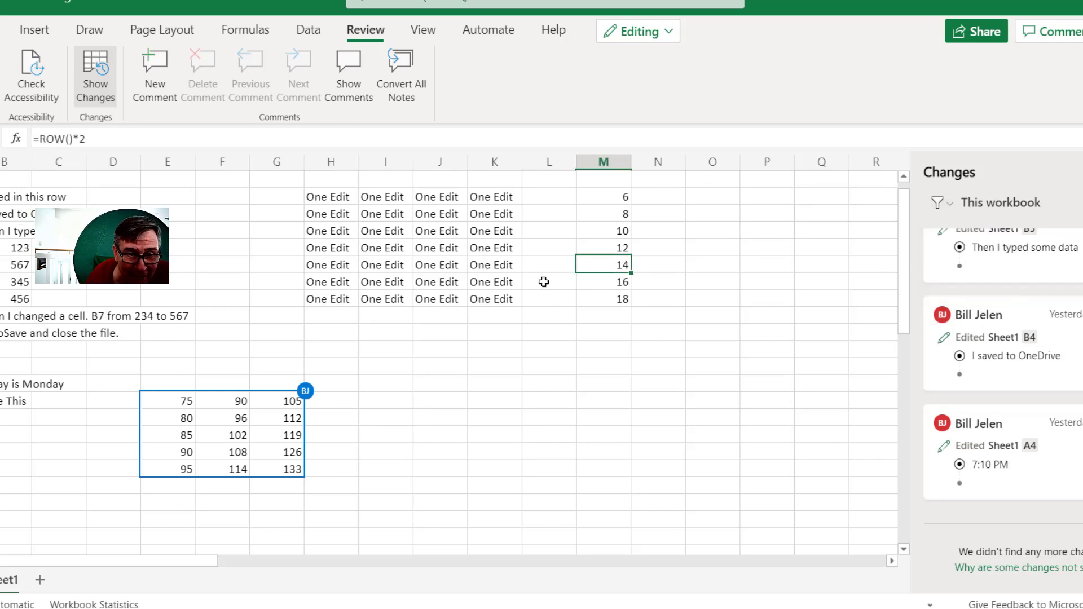
{"action": "right_click", "coordinate": [5, 282]}
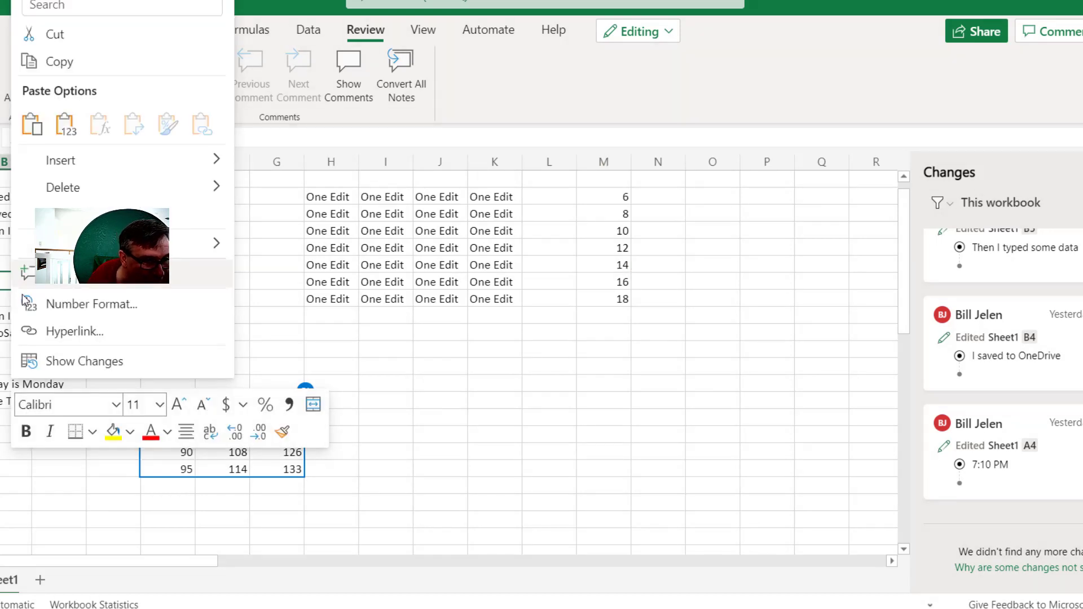
{"action": "left_click", "coordinate": [79, 361]}
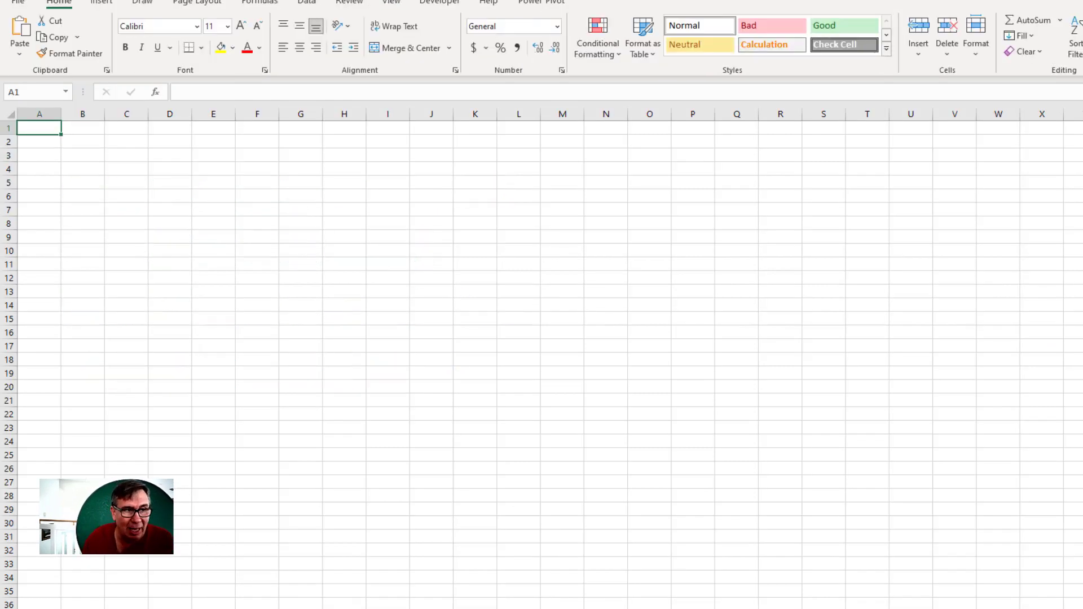
In a blank desktop Excel workbook, enter "New Workbook" in A1 and save the file as AnotherShowChangesExample.xlsx
{"action": "type", "text": "New Workbo"}
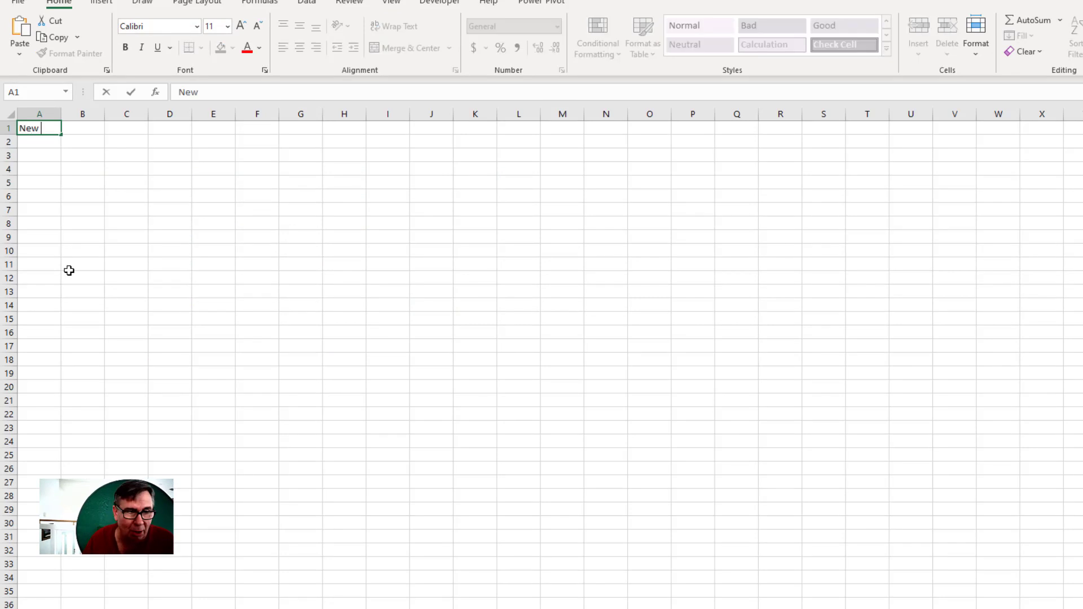
{"action": "type", "text": "ok"}
{"action": "key", "text": "Return"}
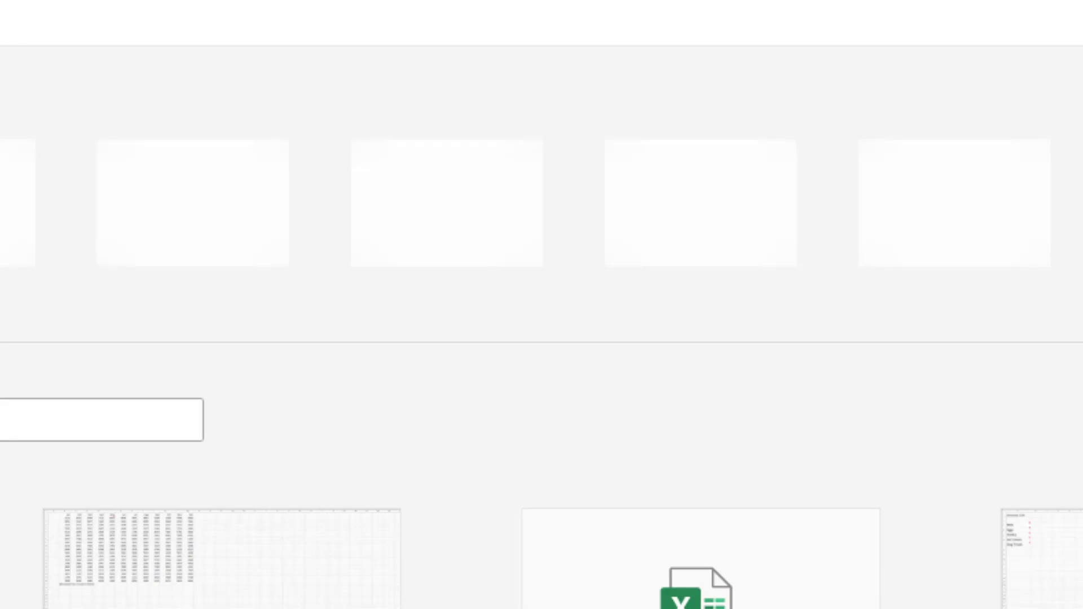
{"action": "key", "text": "Return"}
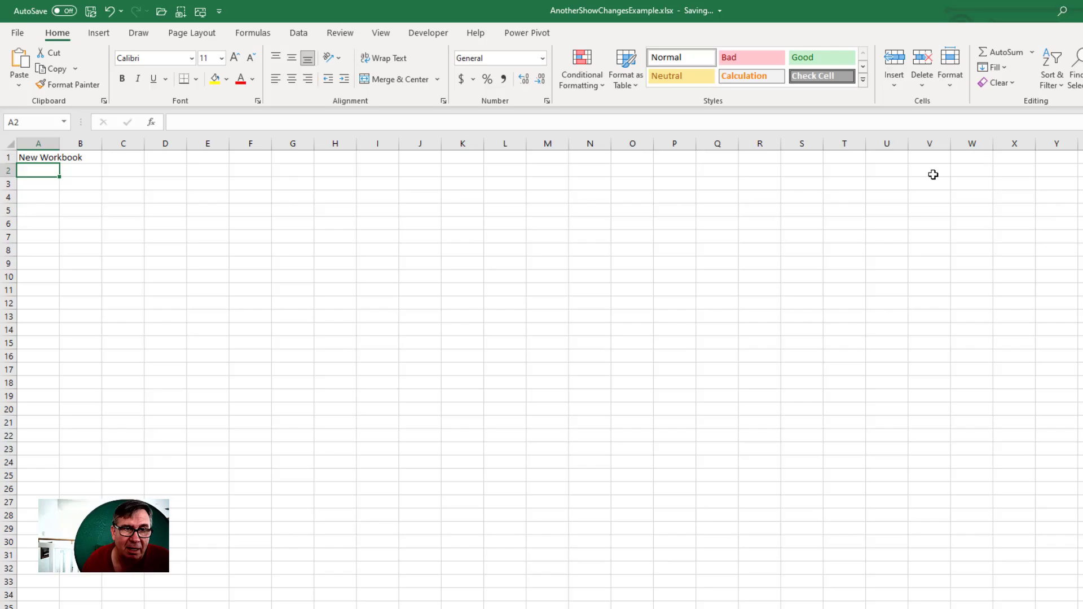
Fill the range C3:H12 with the value 123 in a single entry
{"action": "left_click_drag", "start_coordinate": [137, 187], "coordinate": [321, 307]}
{"action": "type", "text": "12"}
{"action": "key", "text": "ctrl+Return"}
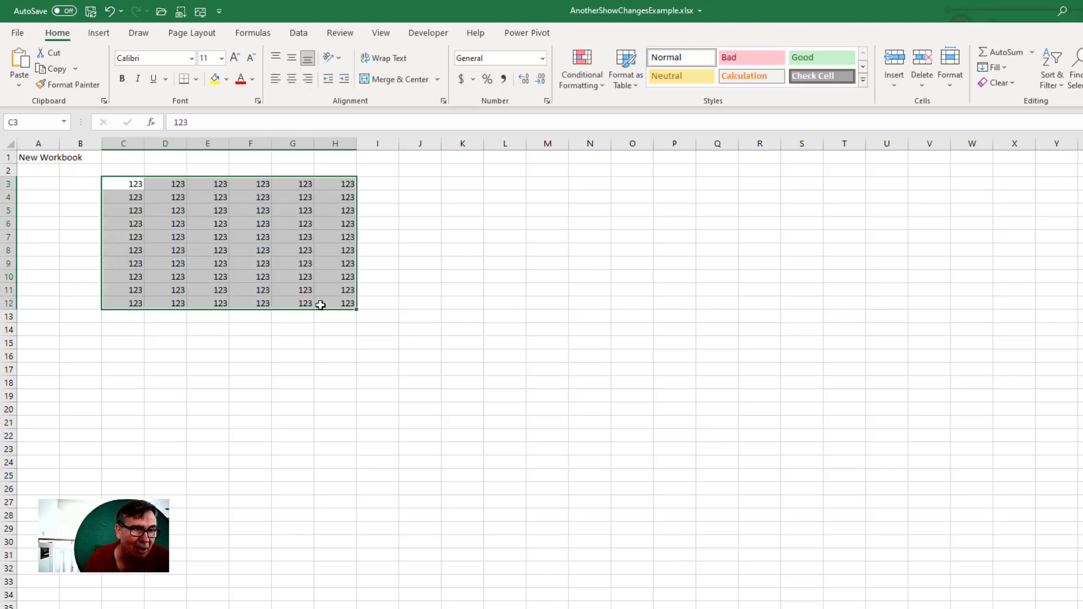
Enter the values 234, 567, 890 and 123 down cells C15 to C18
{"action": "key", "text": "Down"}
{"action": "key", "text": "Down"}
{"action": "key", "text": "Down"}
{"action": "key", "text": "Down"}
{"action": "key", "text": "Down"}
{"action": "key", "text": "Down"}
{"action": "key", "text": "Down"}
{"action": "key", "text": "Down"}
{"action": "key", "text": "Down"}
{"action": "key", "text": "Down"}
{"action": "key", "text": "Down"}
{"action": "key", "text": "Down"}
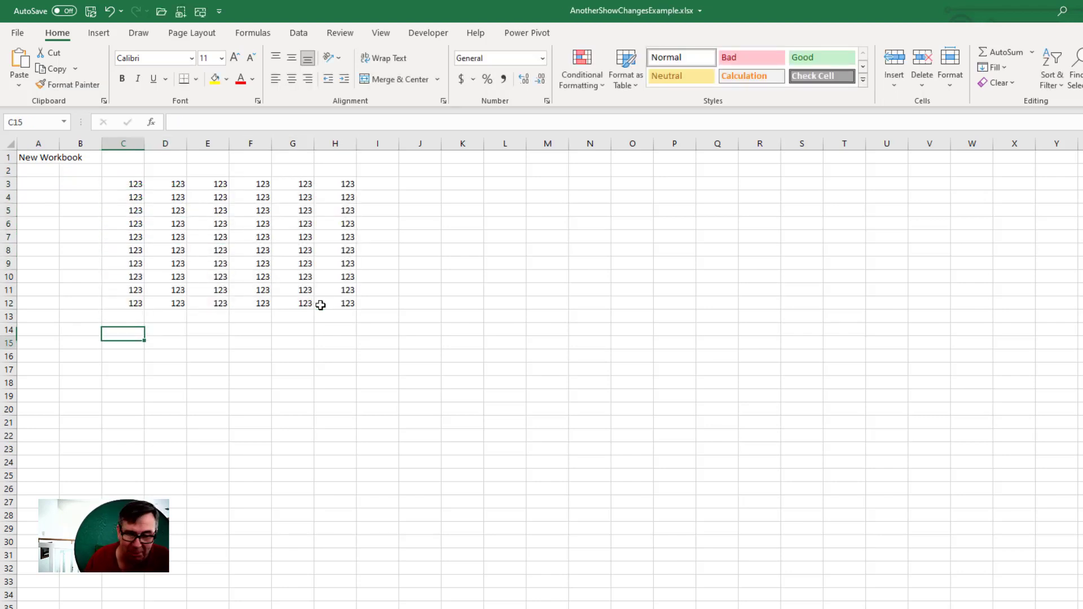
{"action": "type", "text": "234"}
{"action": "key", "text": "Return"}
{"action": "type", "text": "567"}
{"action": "key", "text": "Return"}
{"action": "type", "text": "890"}
{"action": "key", "text": "Return"}
{"action": "type", "text": "12"}
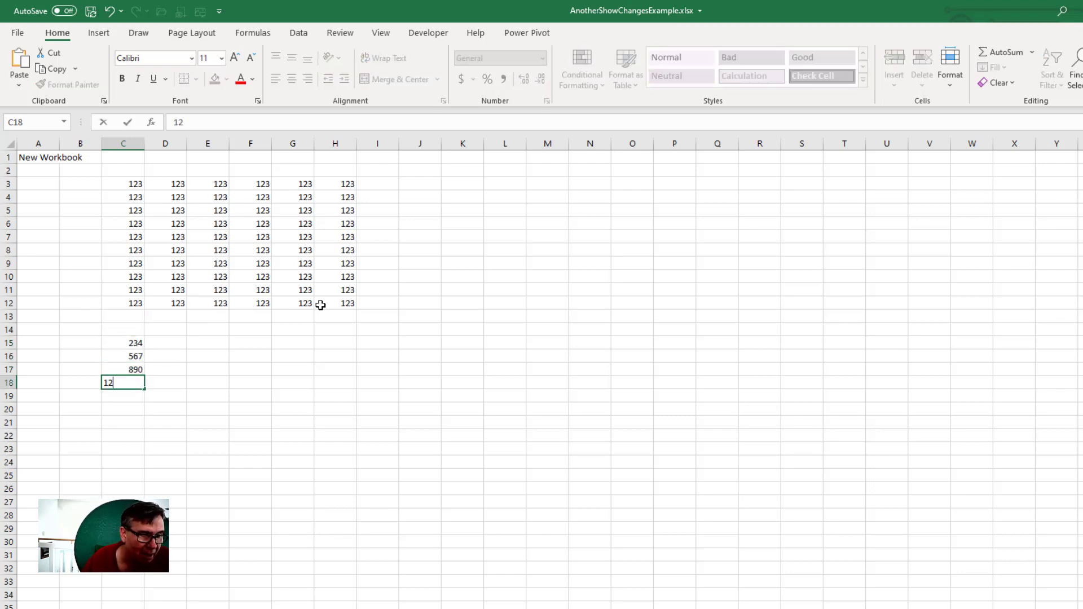
{"action": "key", "text": "Right"}
Enter the formula =C15*2 in cell E15
{"action": "key", "text": "Right"}
{"action": "key", "text": "Up"}
{"action": "key", "text": "Up"}
{"action": "key", "text": "Up"}
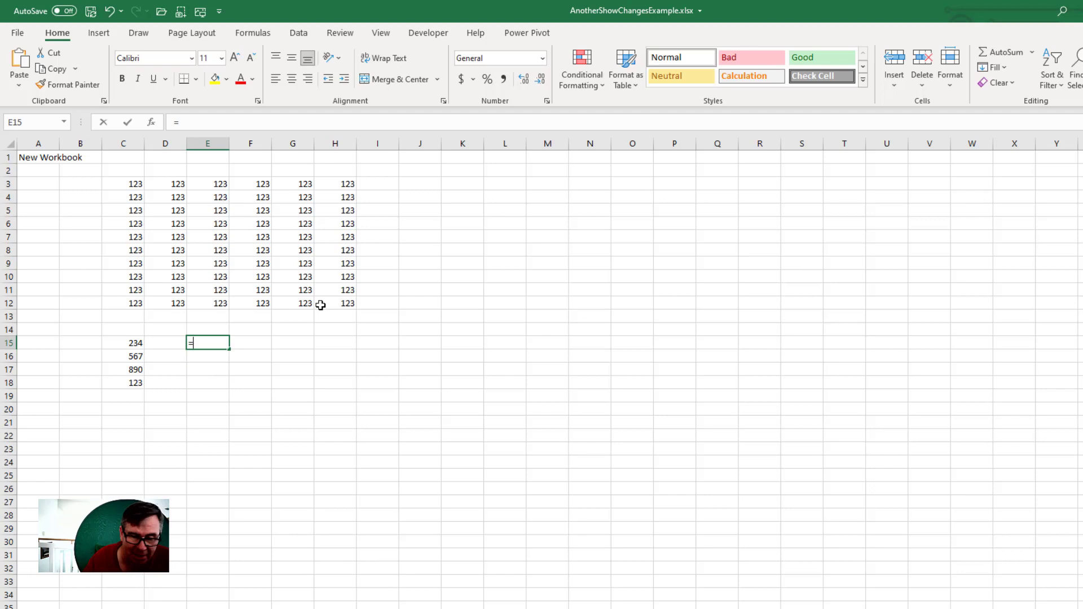
{"action": "type", "text": "="}
{"action": "key", "text": "Left"}
{"action": "key", "text": "Left"}
{"action": "type", "text": "&"}
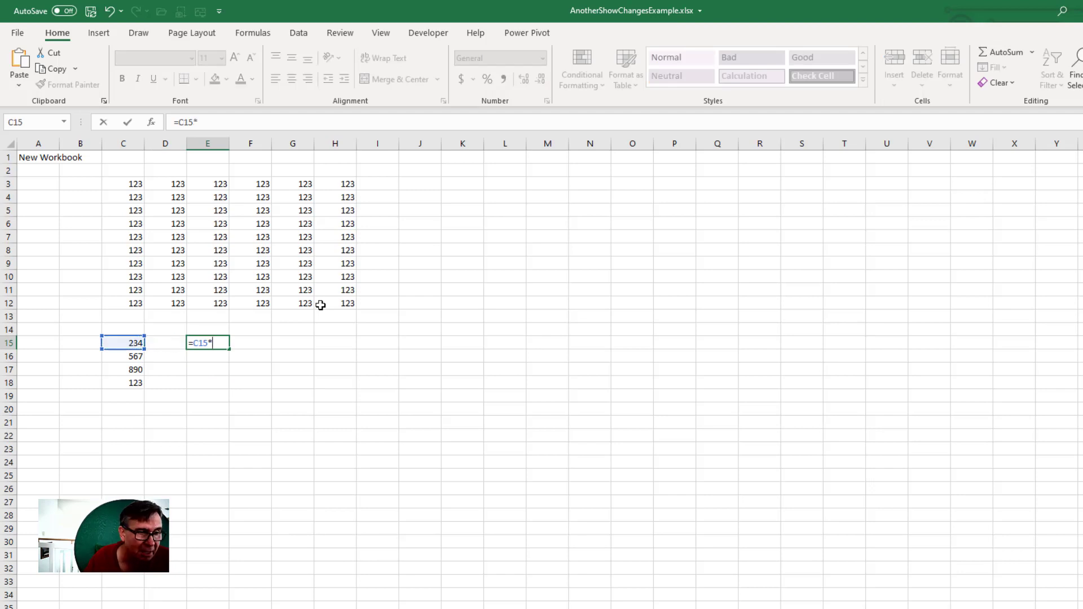
{"action": "type", "text": "2"}
{"action": "key", "text": "ctrl+Return"}
Copy the formula in E15 down through E18 and turn on AutoSave for the workbook
{"action": "key", "text": "ctrl+c"}
{"action": "key", "text": "shift+Down"}
{"action": "key", "text": "shift+Down"}
{"action": "key", "text": "shift+Down"}
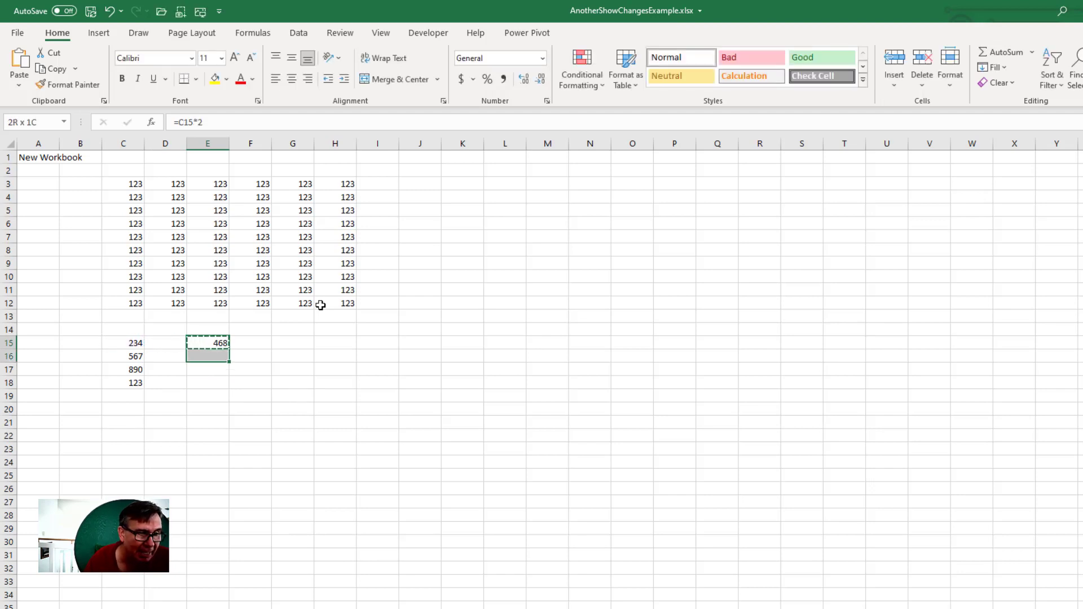
{"action": "key", "text": "ctrl+v"}
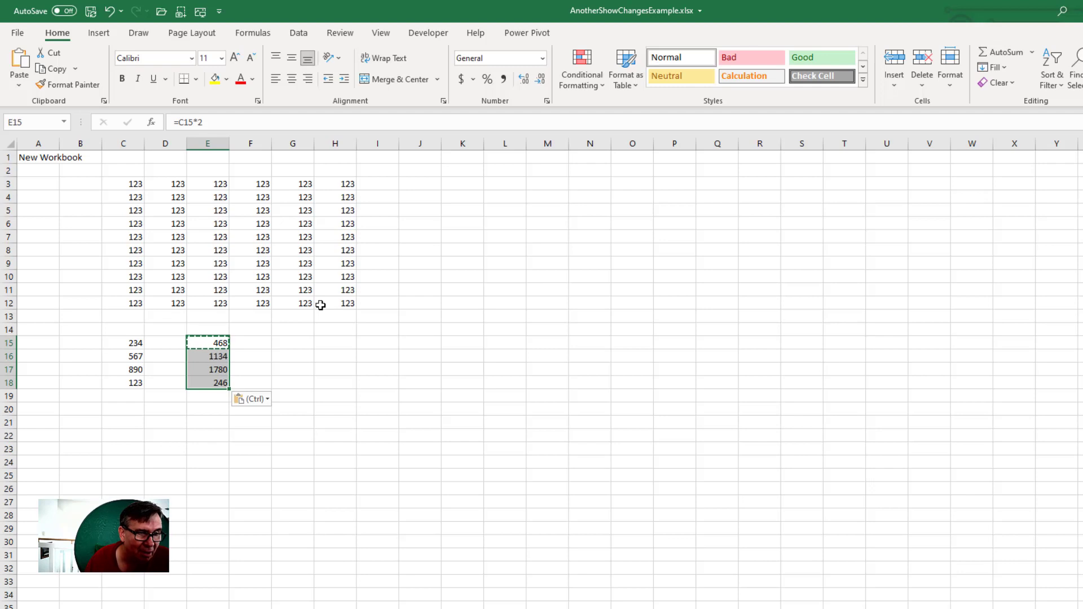
{"action": "left_click", "coordinate": [64, 11]}
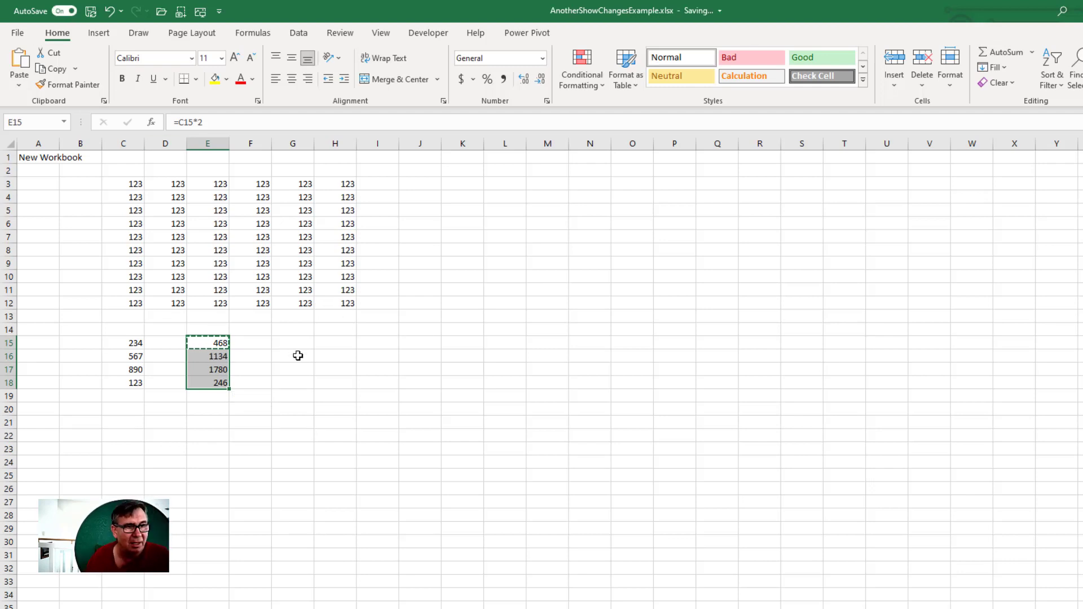
Enter the formula =E15^1.1 in cell G15
{"action": "left_click", "coordinate": [287, 342]}
{"action": "type", "text": "="}
{"action": "key", "text": "Left"}
{"action": "key", "text": "Left"}
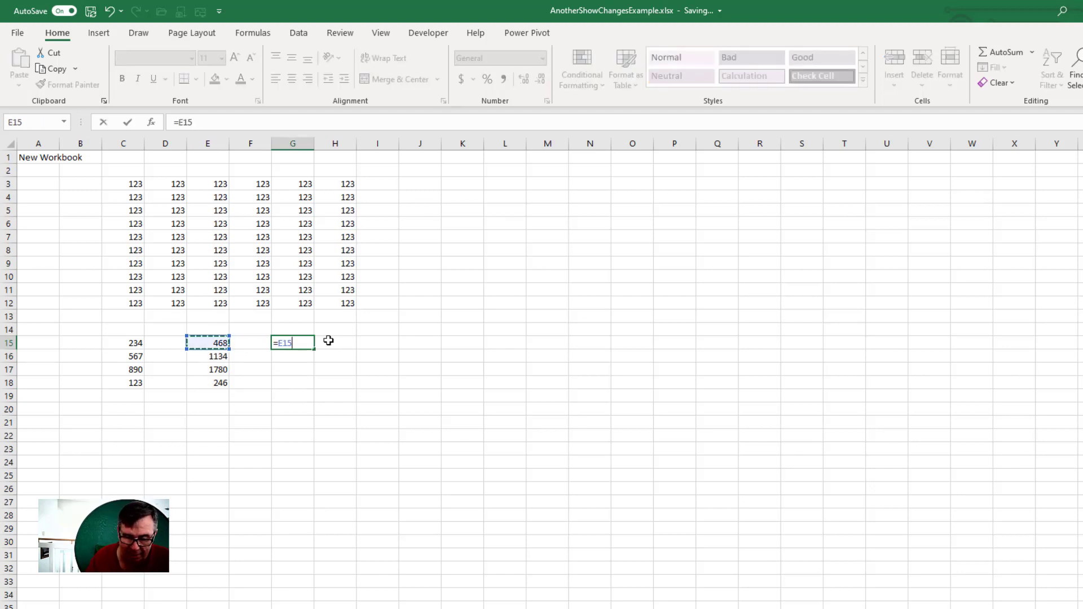
{"action": "type", "text": "^1.1"}
{"action": "key", "text": "Return"}
Copy the formula in G15 down through G18
{"action": "key", "text": "Up"}
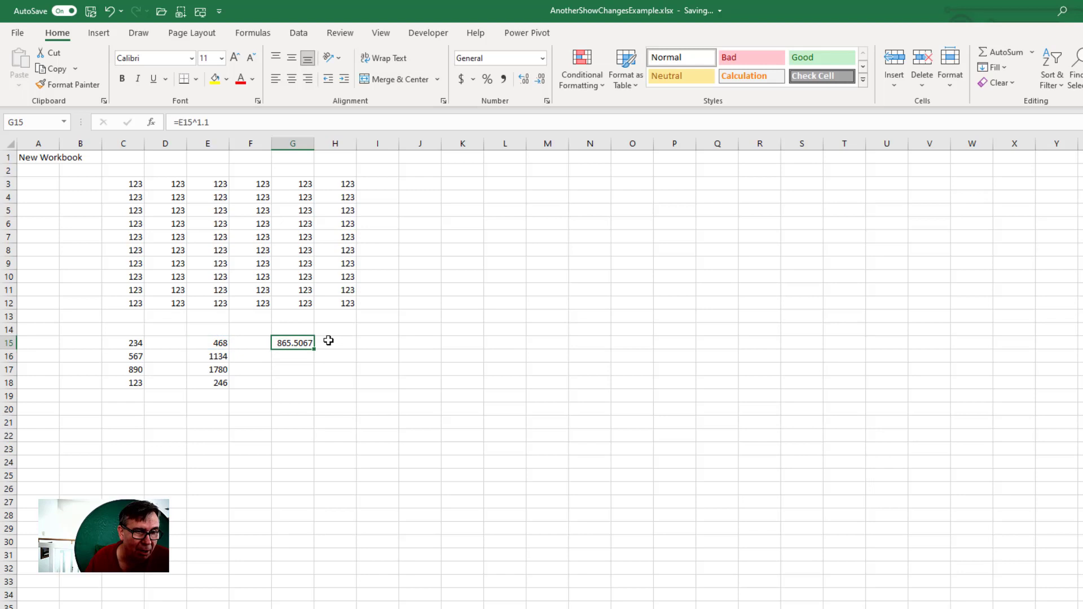
{"action": "key", "text": "ctrl+c"}
{"action": "key", "text": "shift+Down"}
{"action": "key", "text": "shift+Down"}
{"action": "key", "text": "shift+Down"}
{"action": "key", "text": "ctrl+v"}
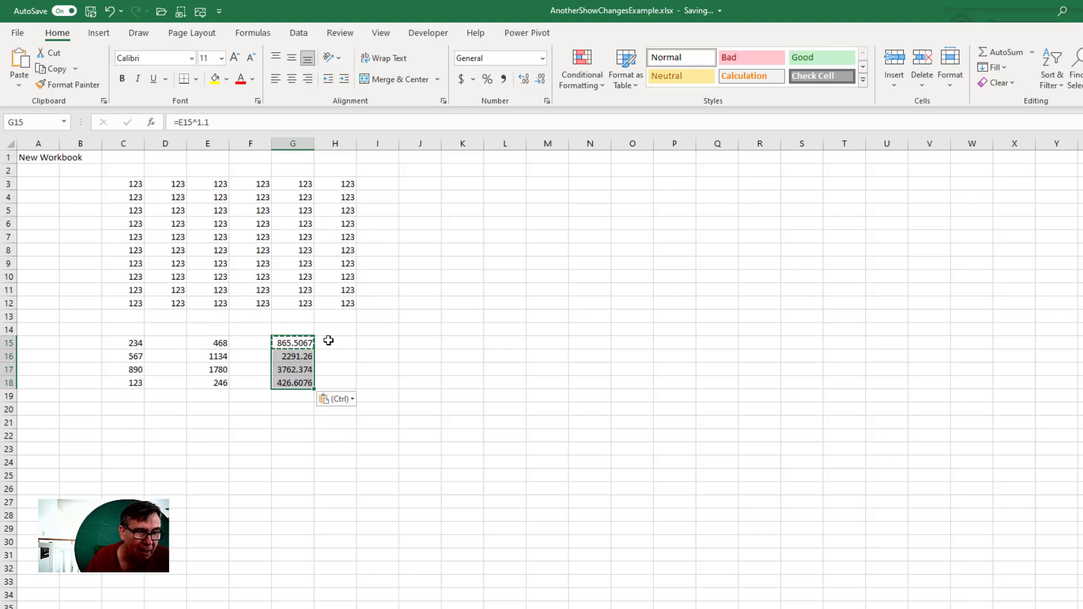
Wrap the formulas in G15:G18 in ROUND with 0 decimals, making the first one =ROUND(E15^1.1,0)
{"action": "key", "text": "F2"}
{"action": "type", "text": "ROUND("}
{"action": "key", "text": "End"}
{"action": "type", "text": ",0)"}
{"action": "key", "text": "ctrl+Return"}
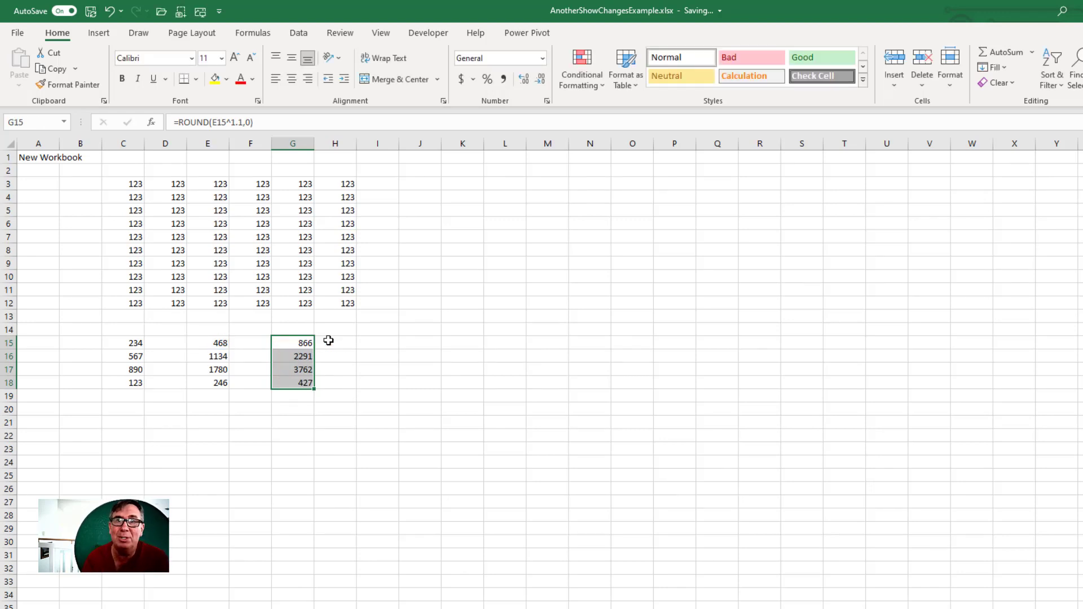
Close the workbook in desktop Excel and open AnotherShowChangesExample in Excel for the web
{"action": "left_click", "coordinate": [18, 34]}
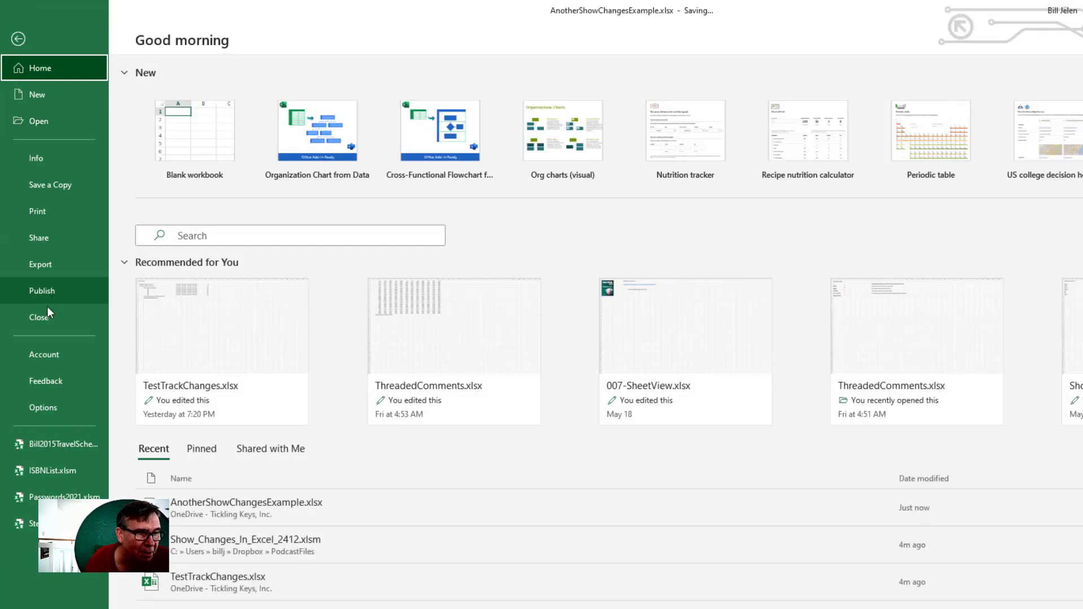
{"action": "left_click", "coordinate": [38, 320]}
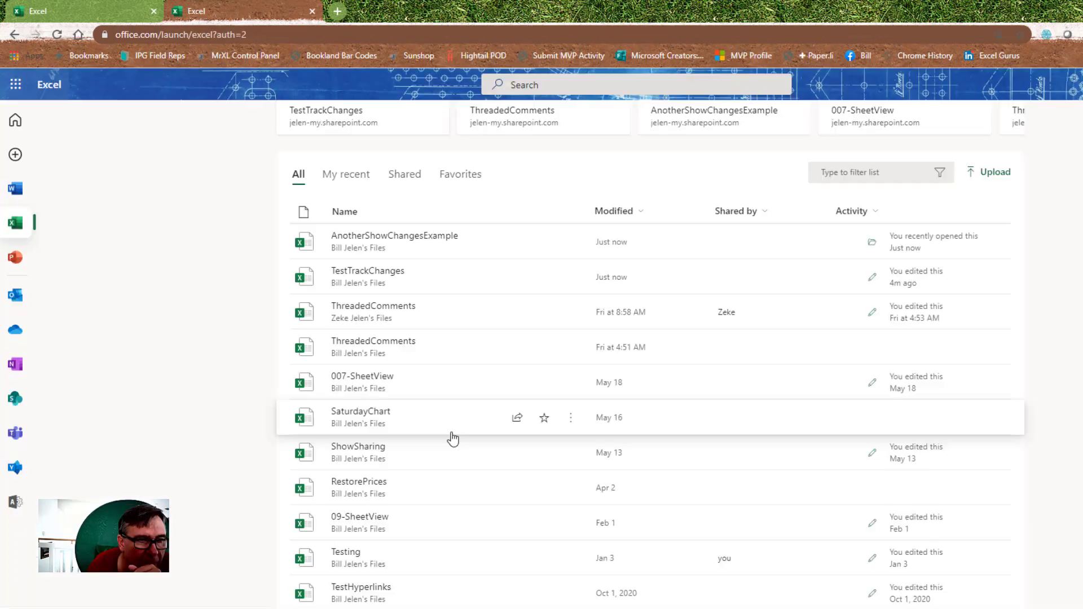
{"action": "left_click", "coordinate": [363, 237]}
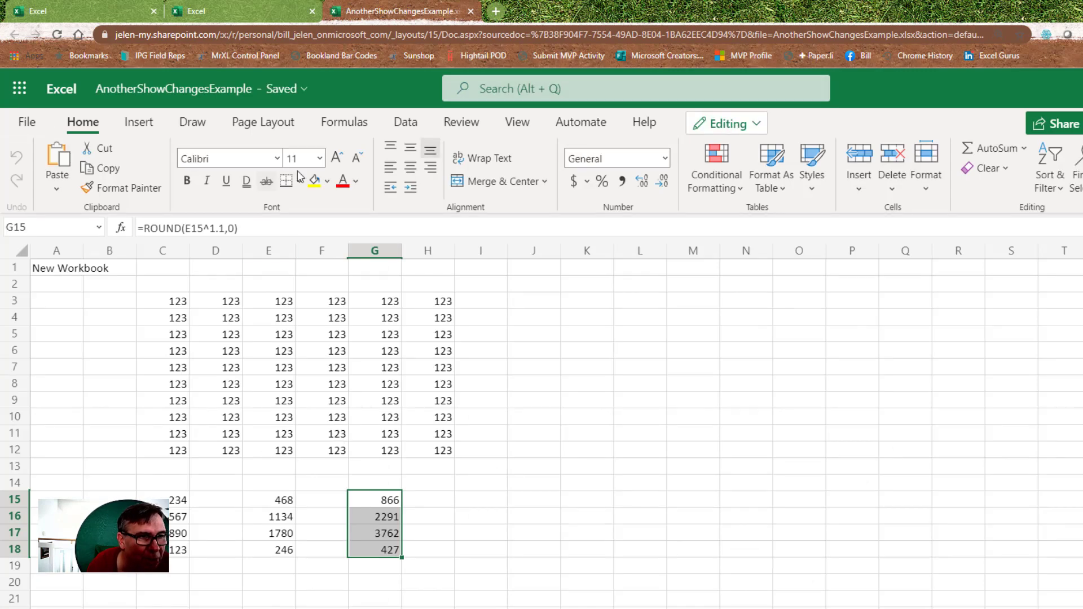
Show the workbook's change history and look through the whole list of logged edits
{"action": "left_click", "coordinate": [457, 122]}
{"action": "left_click", "coordinate": [207, 162]}
{"action": "scroll", "coordinate": [1047, 400], "scroll_direction": "down", "scroll_amount": 10}
{"action": "scroll", "coordinate": [966, 433], "scroll_direction": "down", "scroll_amount": 4}
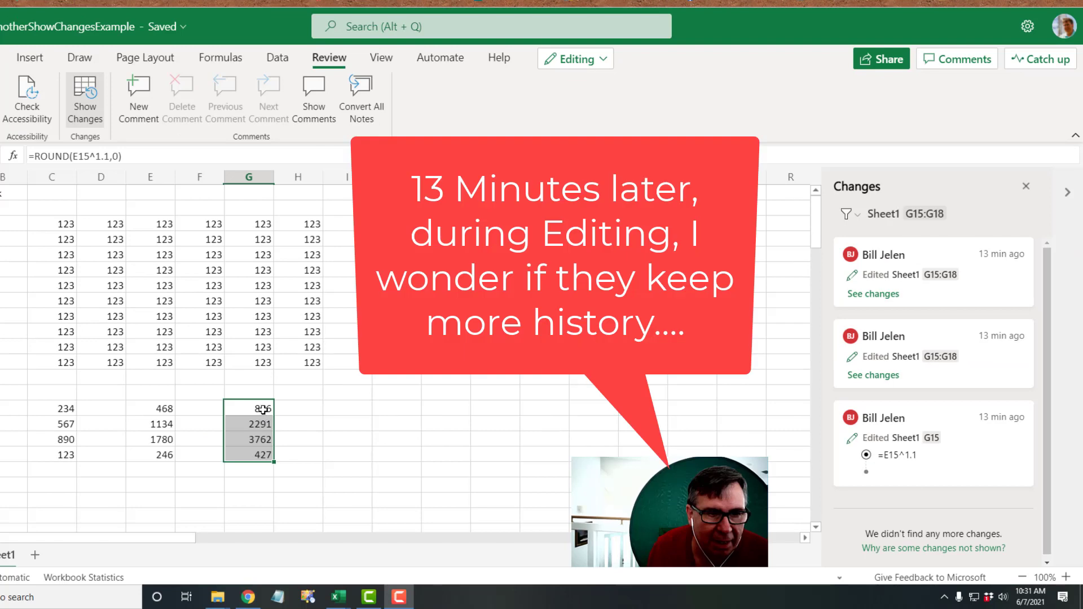
Show only the changes for G15:G18 and examine the cell-by-cell details of its two multi-cell edits
{"action": "right_click", "coordinate": [260, 409]}
{"action": "left_click", "coordinate": [341, 363]}
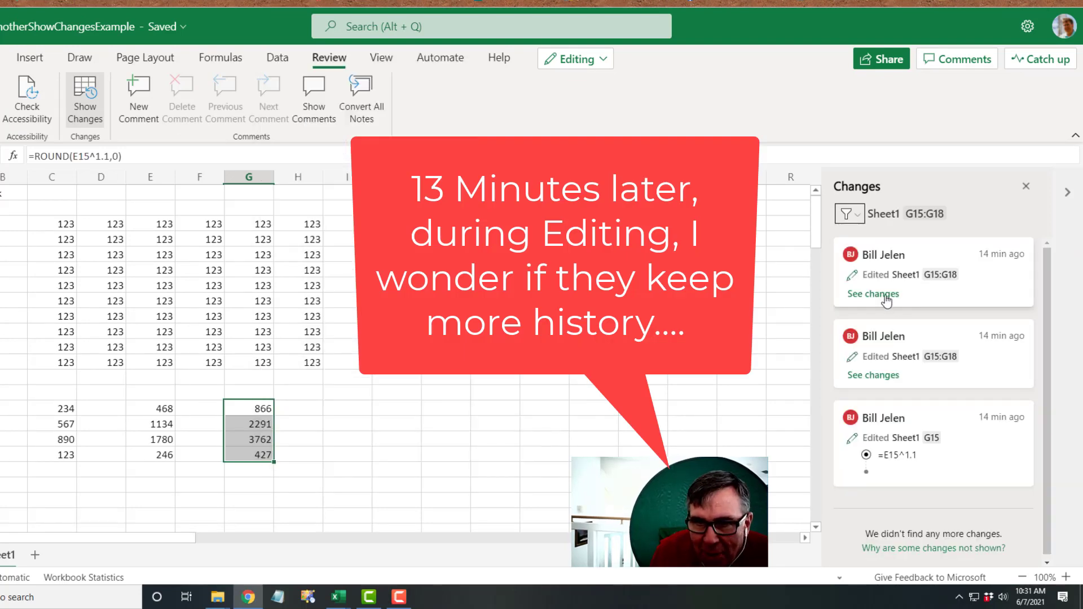
{"action": "left_click", "coordinate": [885, 294]}
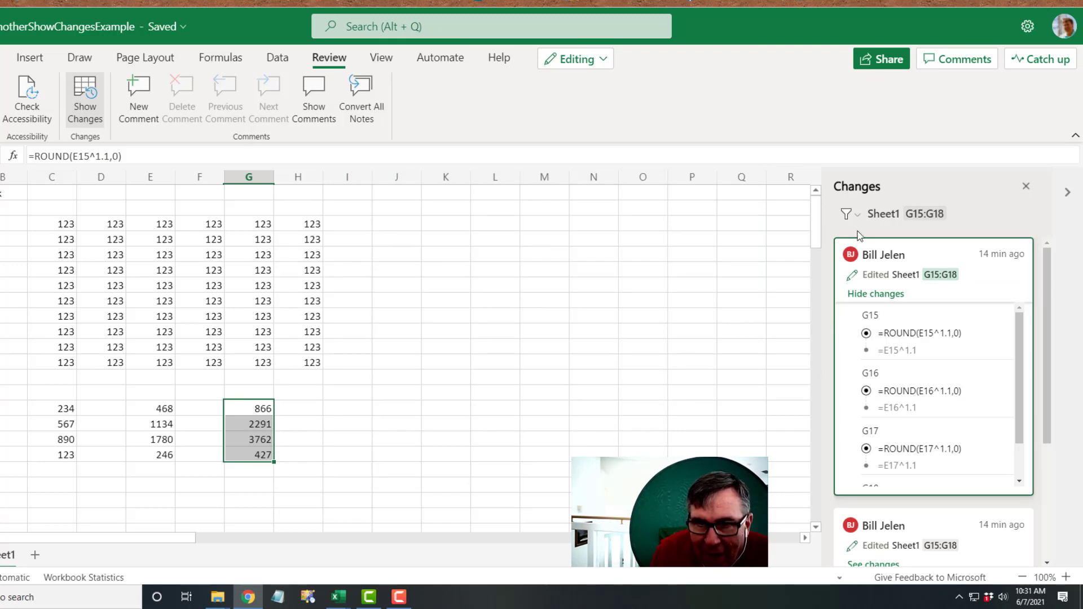
{"action": "left_click", "coordinate": [851, 295]}
{"action": "left_click", "coordinate": [871, 375]}
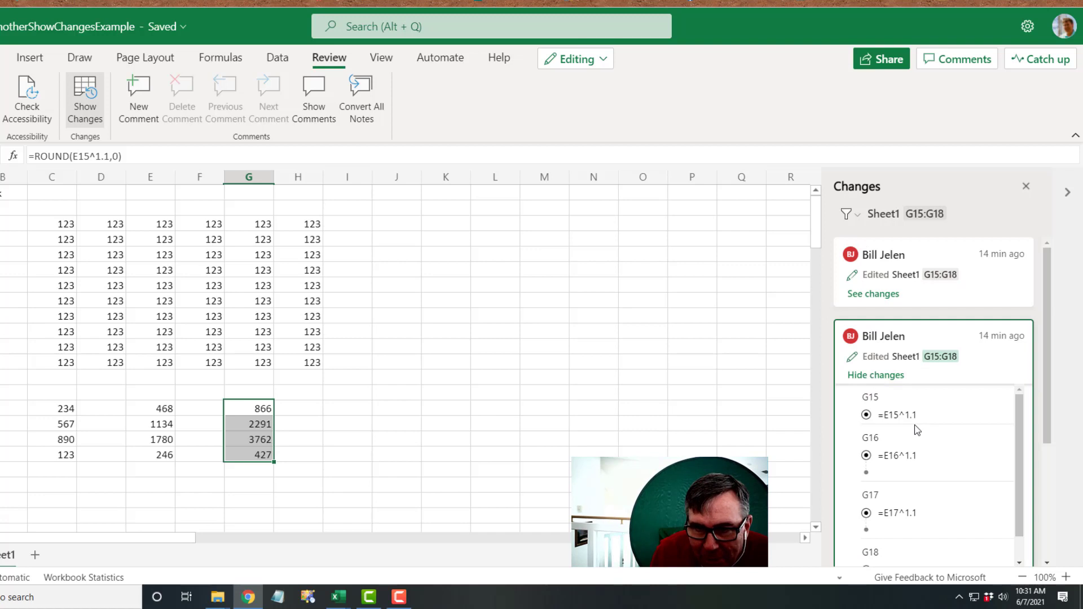
{"action": "left_click", "coordinate": [880, 376]}
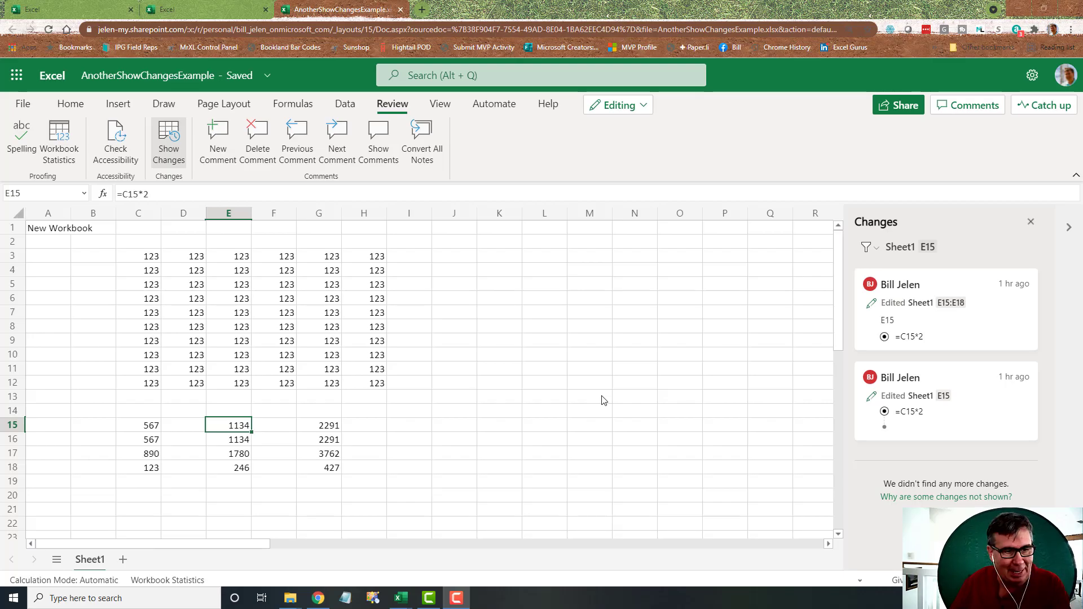
Compare the value in C15 with the dependent formula in E15 against the changes logged for E15
{"action": "left_click", "coordinate": [151, 424]}
{"action": "left_click", "coordinate": [230, 425]}
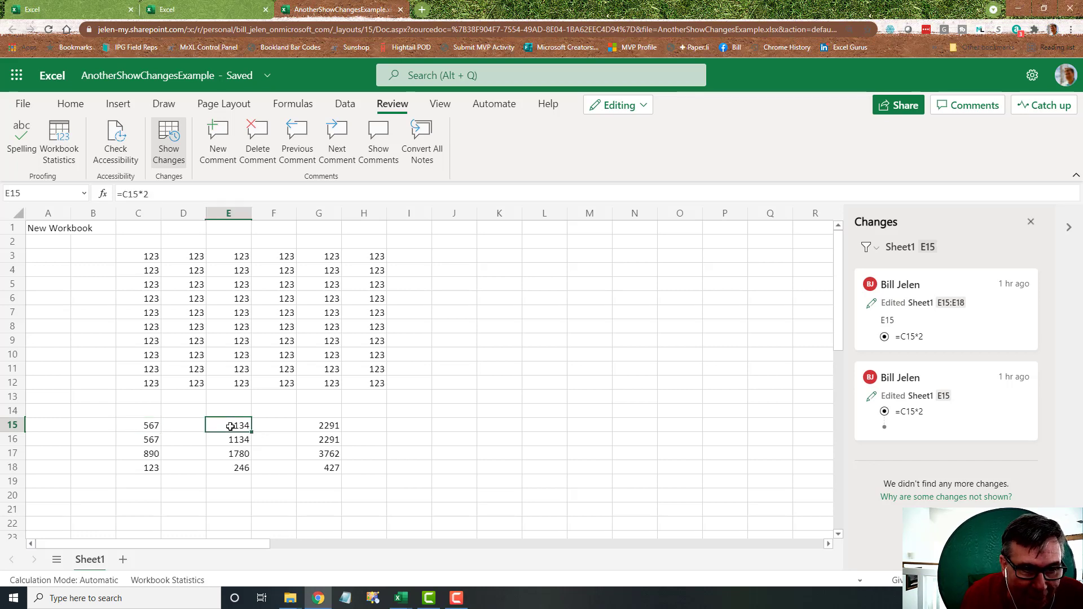
{"action": "left_click", "coordinate": [151, 425]}
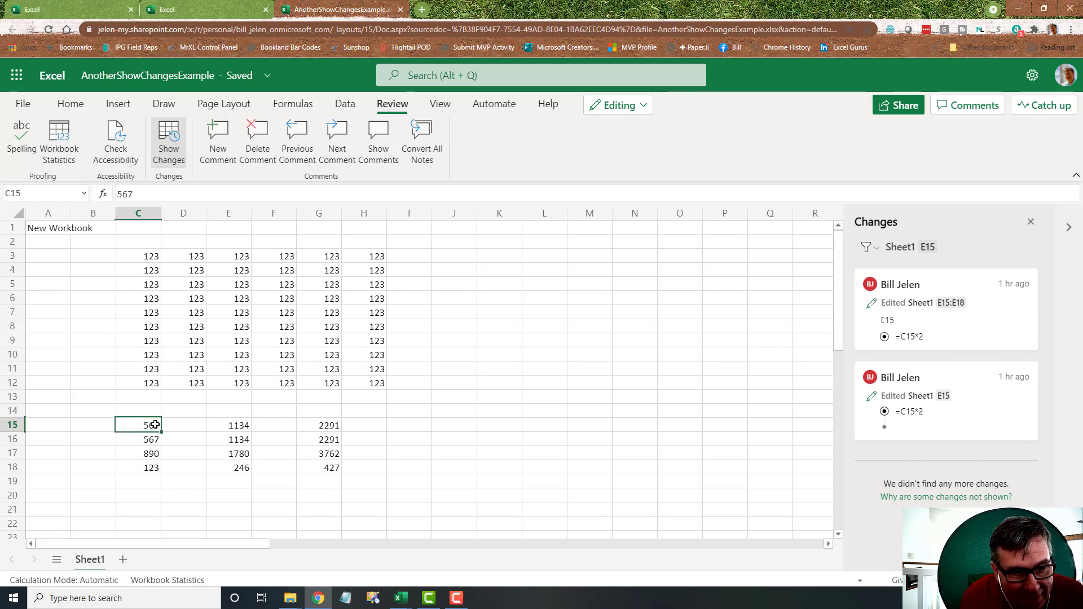
{"action": "left_click", "coordinate": [235, 428]}
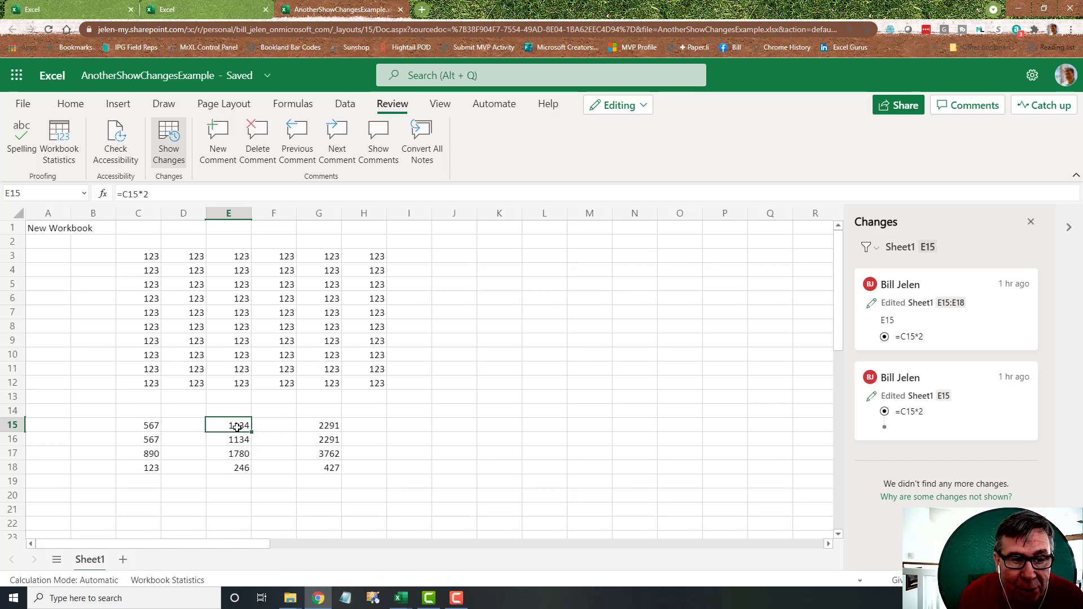